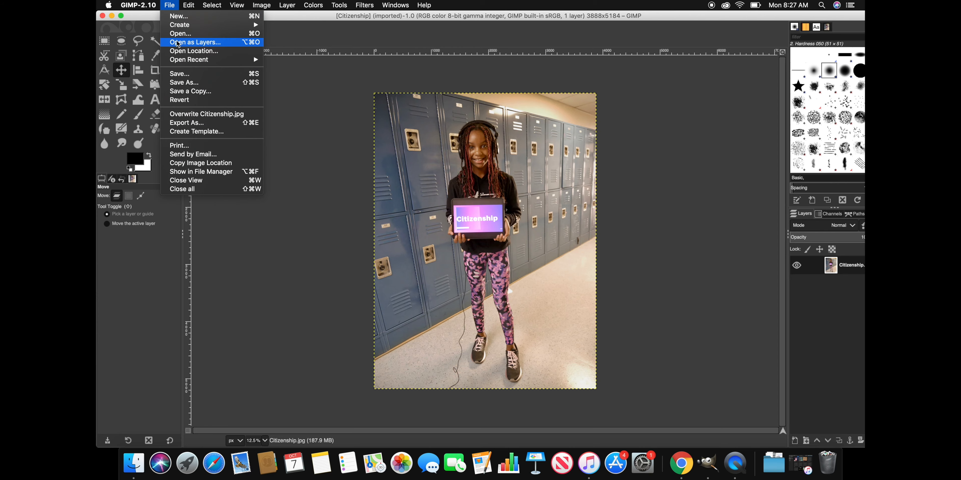
Step: Open Ant-individual-.jpg from the Desktop as a separate image and fit the program window to the screen
click(180, 33)
click(200, 98)
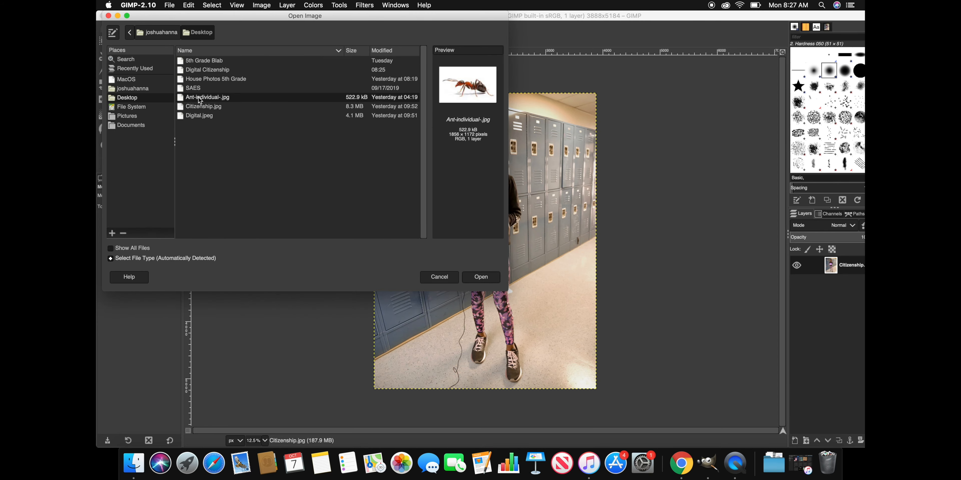
click(466, 276)
click(244, 132)
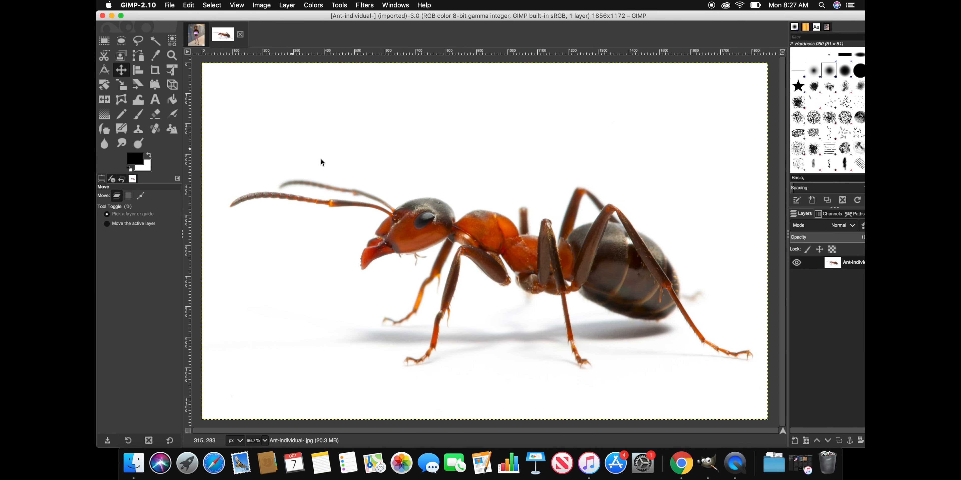
drag(547, 12, 542, 12)
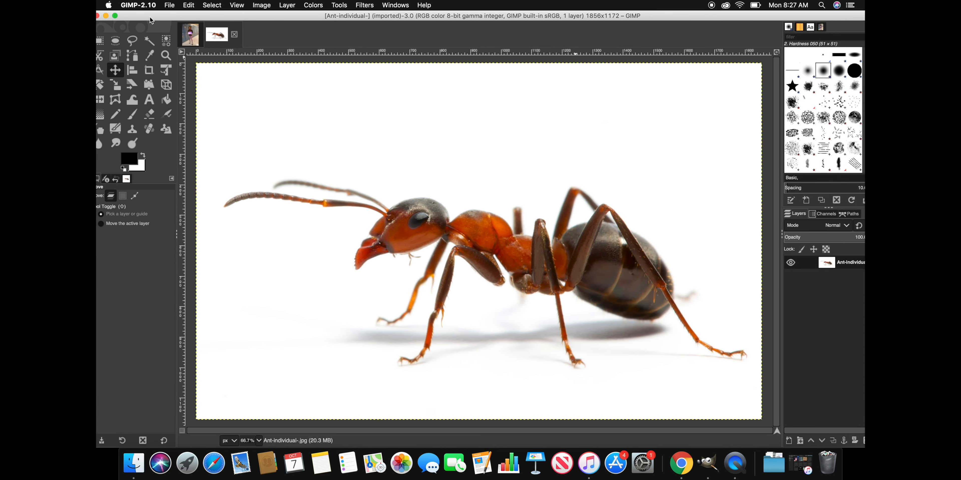
click(116, 17)
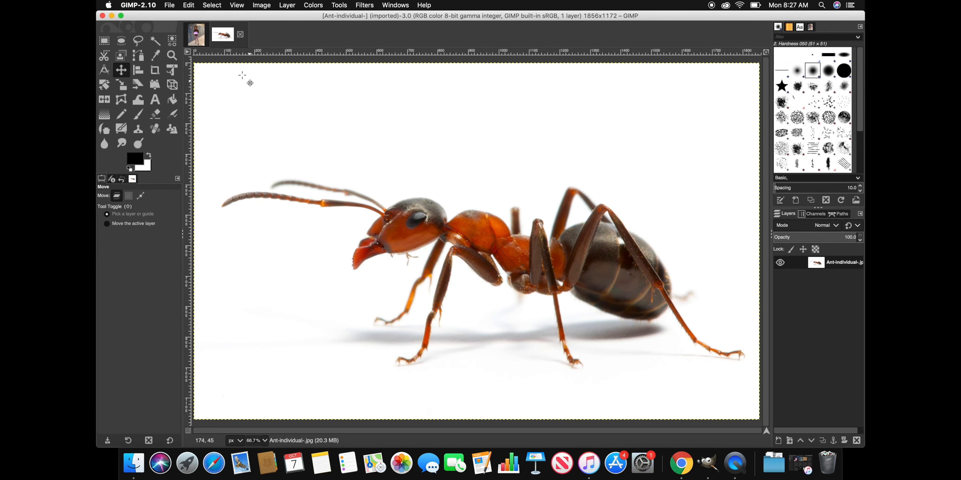
Step: Switch between the open Citizenship and ant images, finishing with the Citizenship photo active
click(199, 37)
click(239, 36)
click(198, 36)
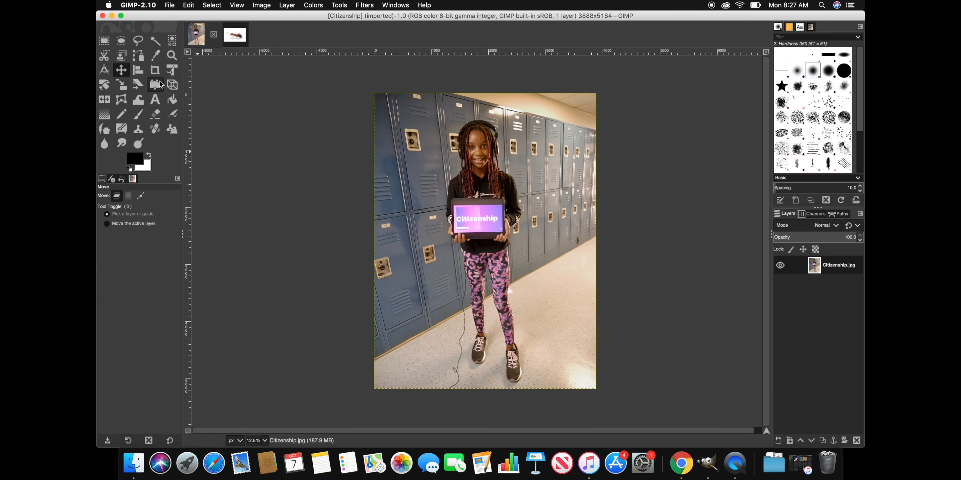
Step: Outline a closed five-point polygon over the lockers beside the girl using the Free Select tool
click(136, 42)
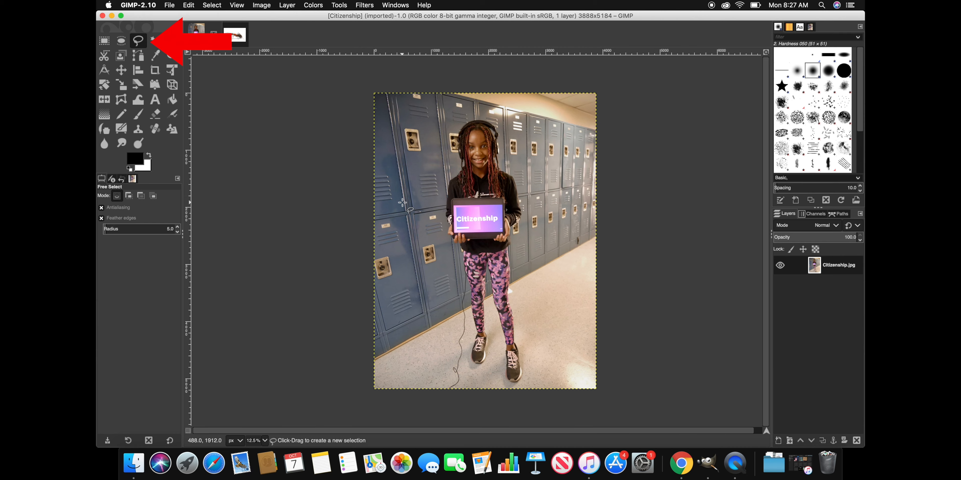
click(403, 202)
click(413, 157)
click(430, 198)
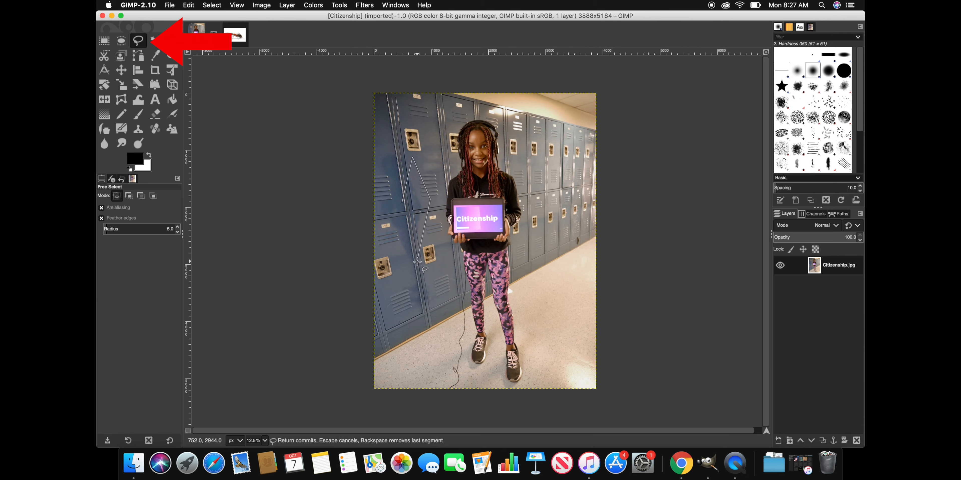
click(417, 261)
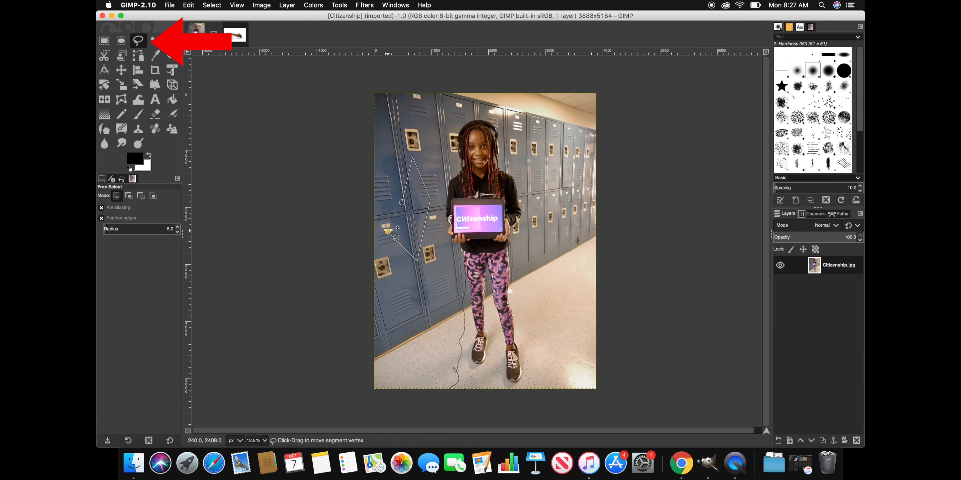
click(388, 227)
click(403, 202)
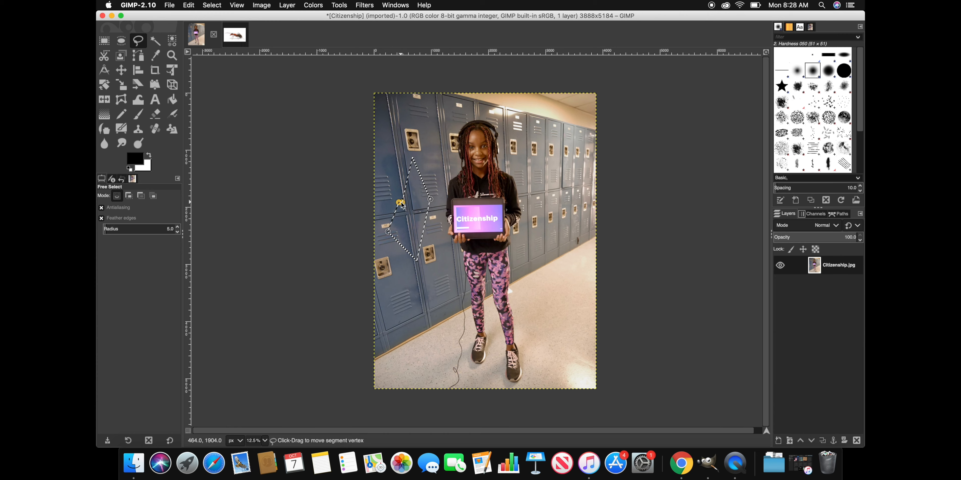
Step: Undo the five-point Free Select polygon segment by segment
key(super+z)
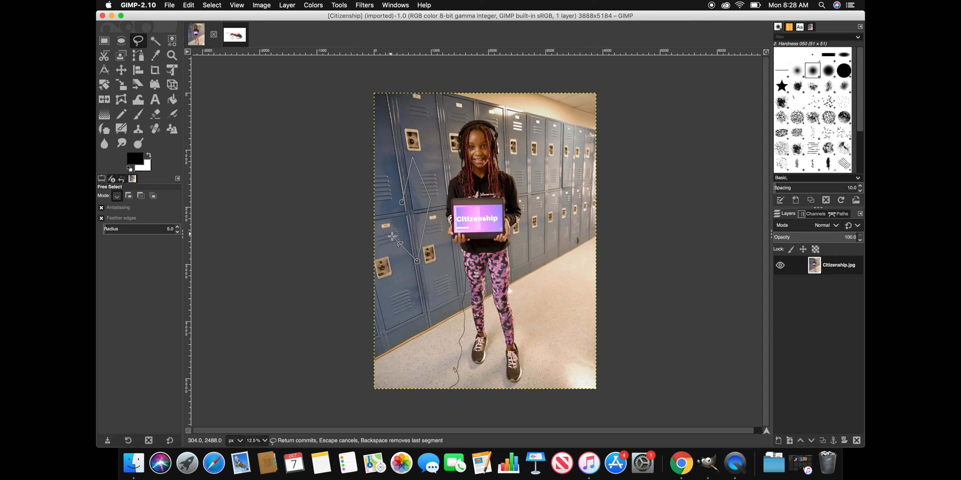
key(super+z)
key(super+z)
key(super+z)
key(super+z)
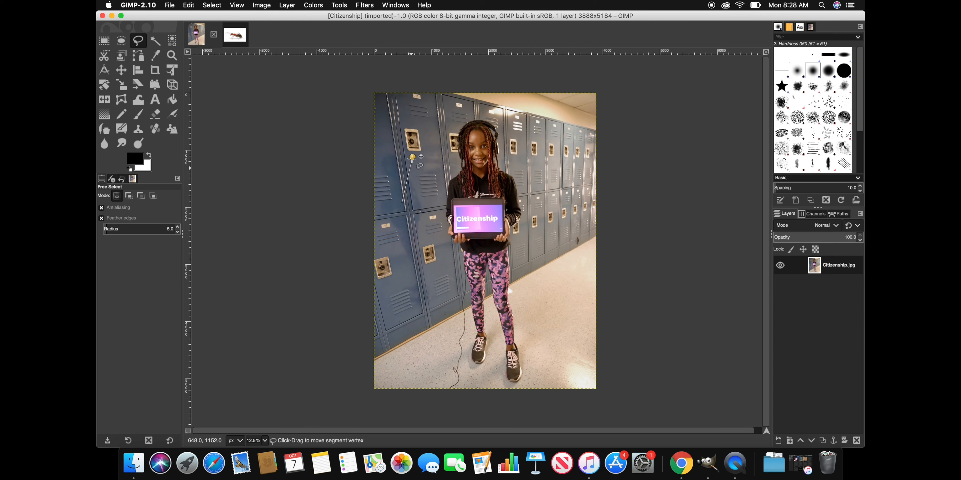
key(super+z)
Step: Draw a loose Free Select outline over the lockers, mixing straight segments with freehand curves
click(399, 182)
click(390, 237)
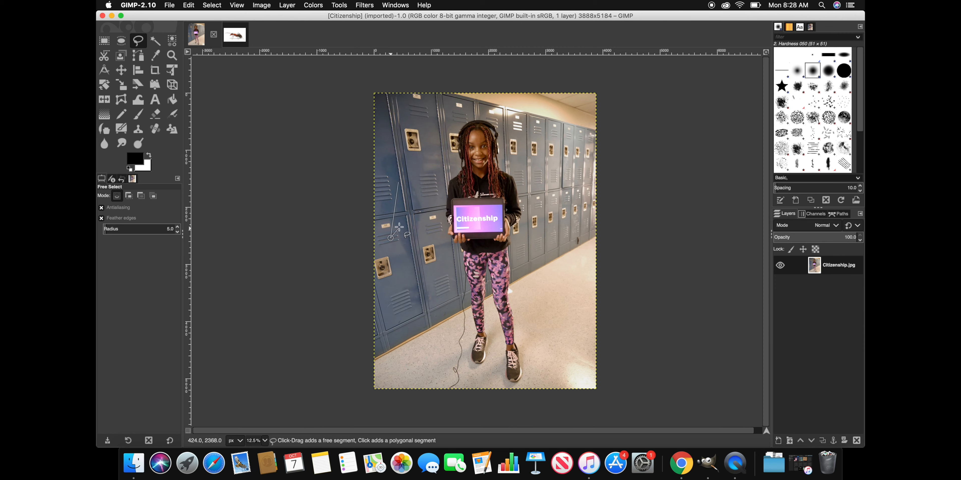
click(405, 218)
mouse_move(410, 260)
mouse_down()
mouse_move(398, 282)
mouse_move(420, 284)
mouse_move(401, 312)
mouse_move(412, 347)
mouse_move(431, 314)
mouse_move(422, 358)
mouse_move(381, 336)
mouse_move(395, 289)
mouse_move(398, 182)
mouse_move(429, 246)
mouse_up()
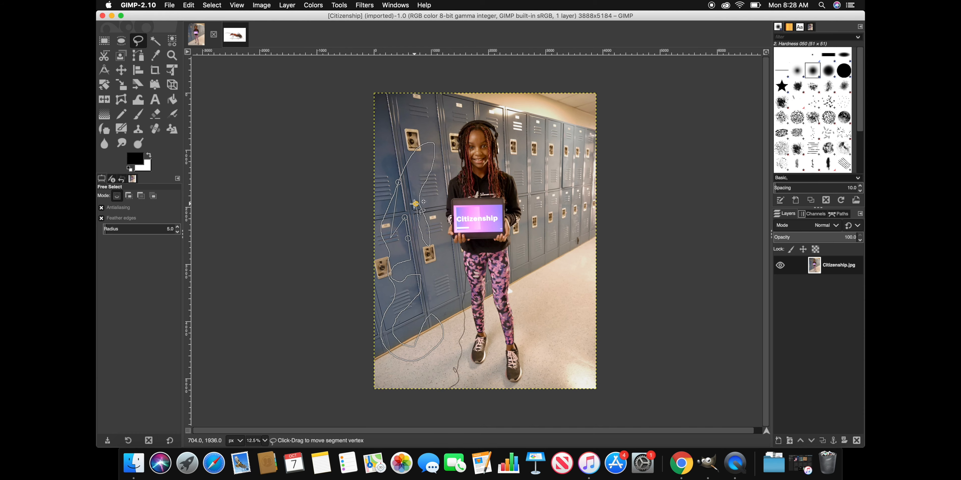
Step: Remove all segments of the unfinished mixed straight and freehand selection outline
key(BackSpace)
key(BackSpace)
key(BackSpace)
key(BackSpace)
key(BackSpace)
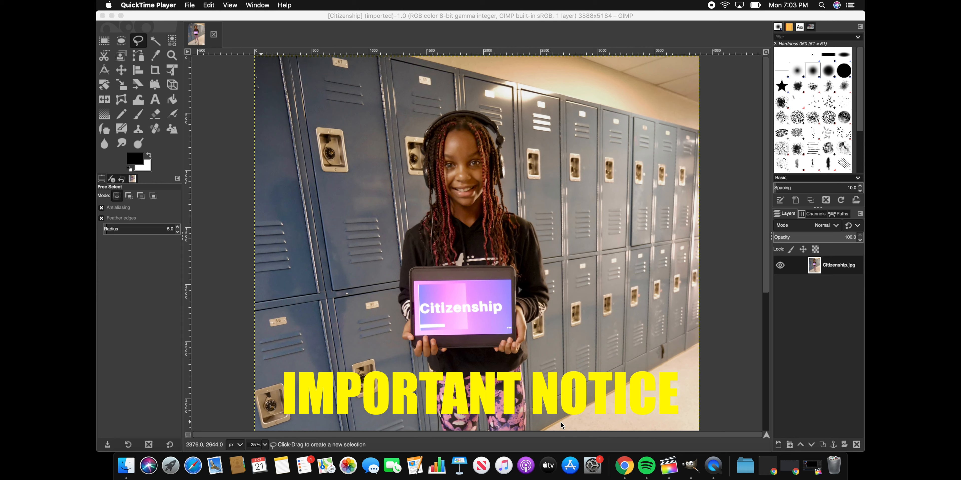
Step: Select the upper-row locker door at the girl's shoulder side with a closed four-corner Free Select polygon
click(141, 45)
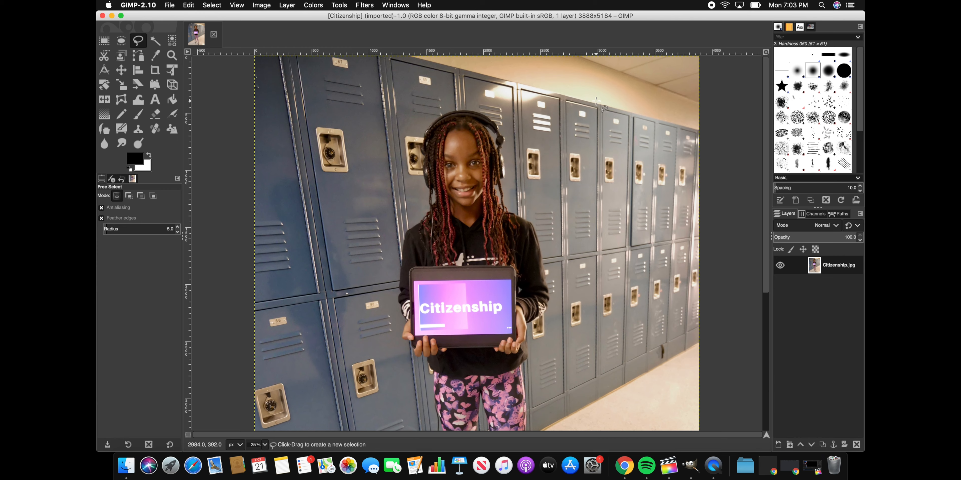
click(566, 101)
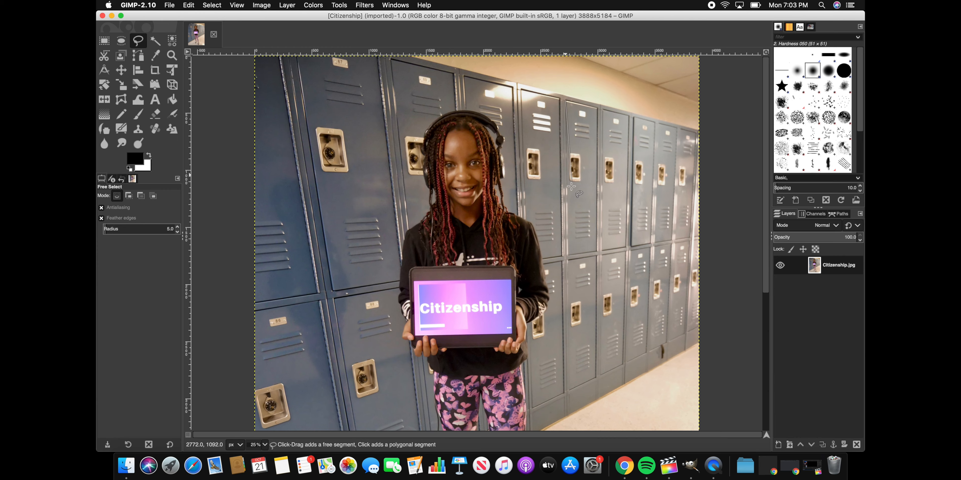
click(567, 254)
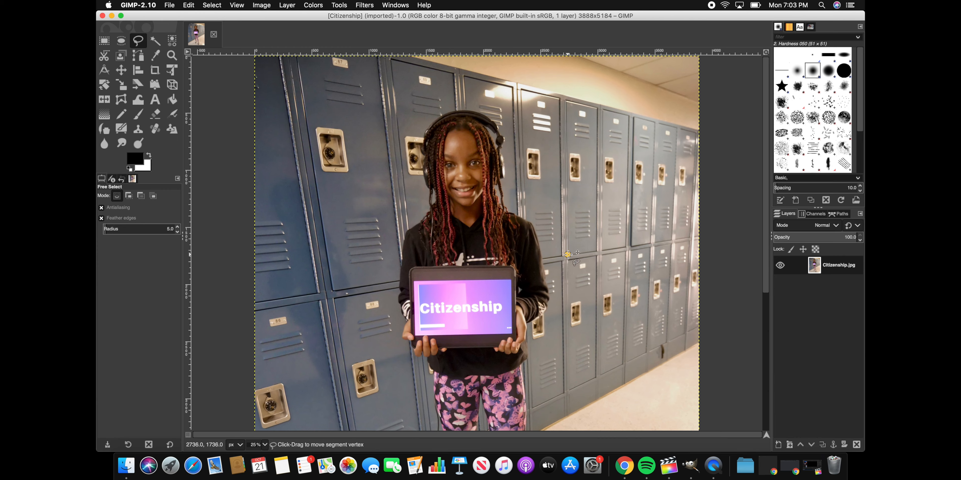
click(597, 253)
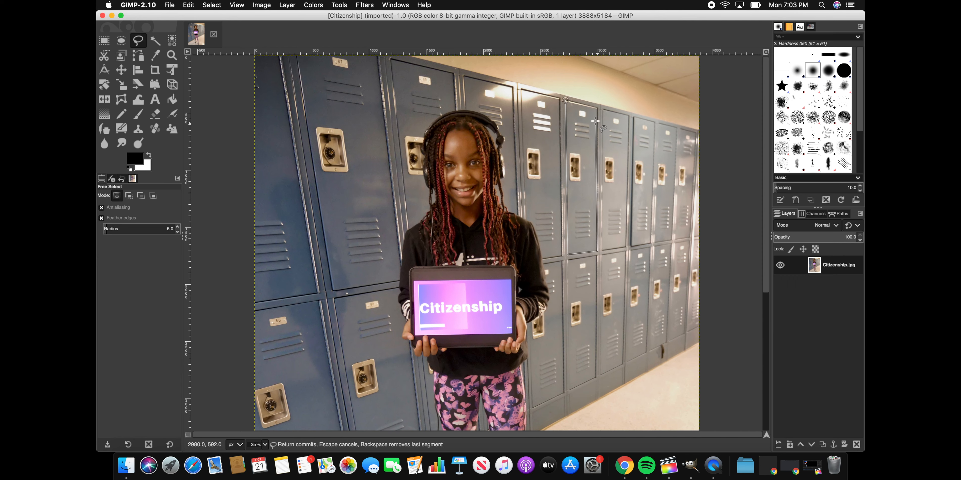
click(597, 108)
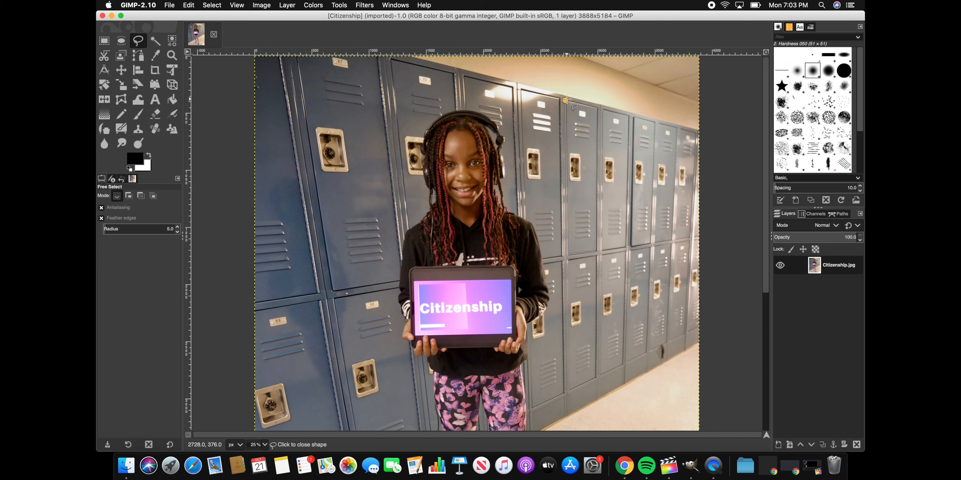
click(566, 99)
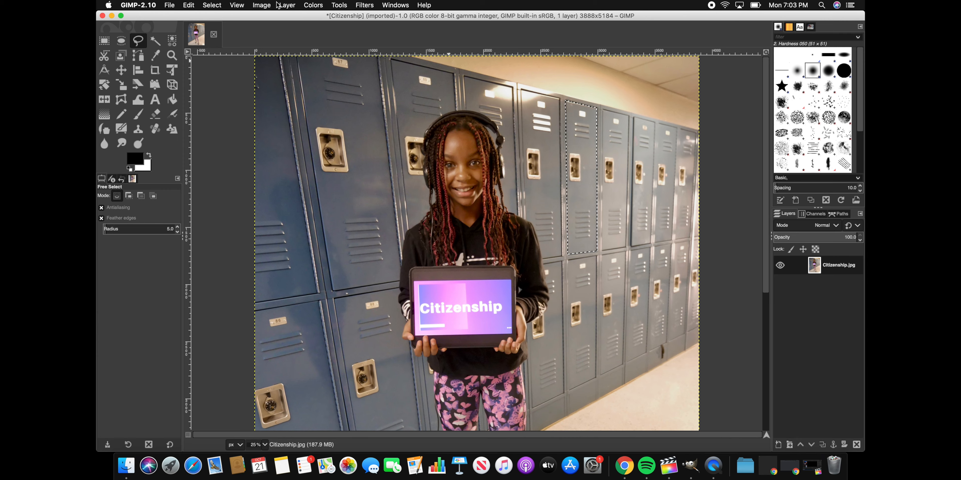
Step: Cut the selected locker door out of the photo
click(188, 5)
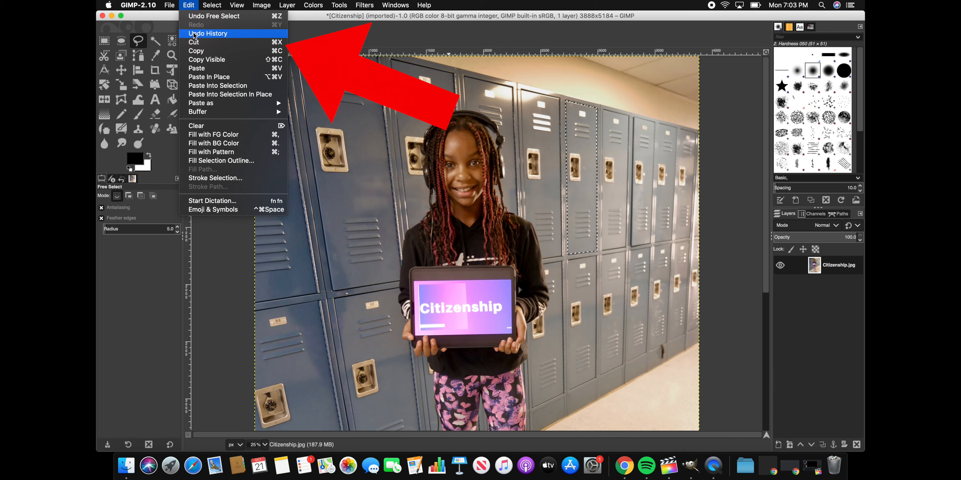
click(194, 42)
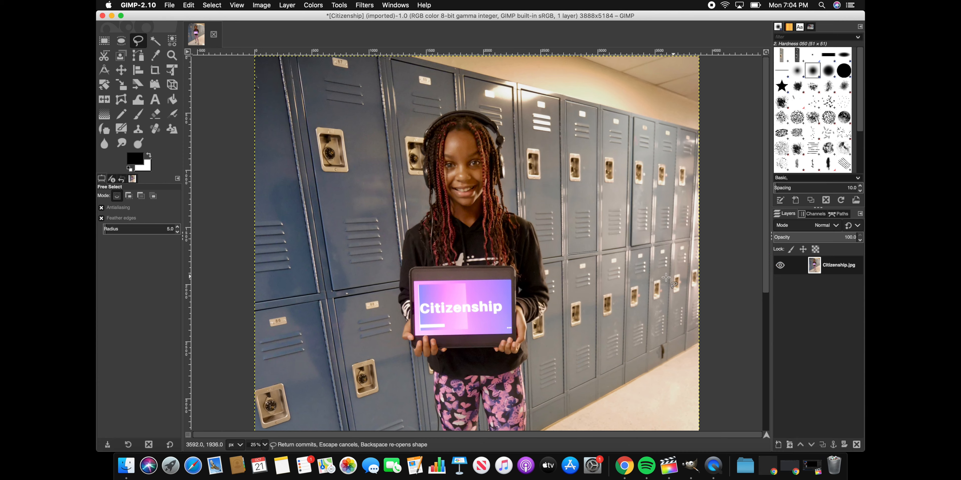
Step: Add an alpha channel to the Citizenship.jpg layer and cut the selected upper locker door from it
right_click(826, 265)
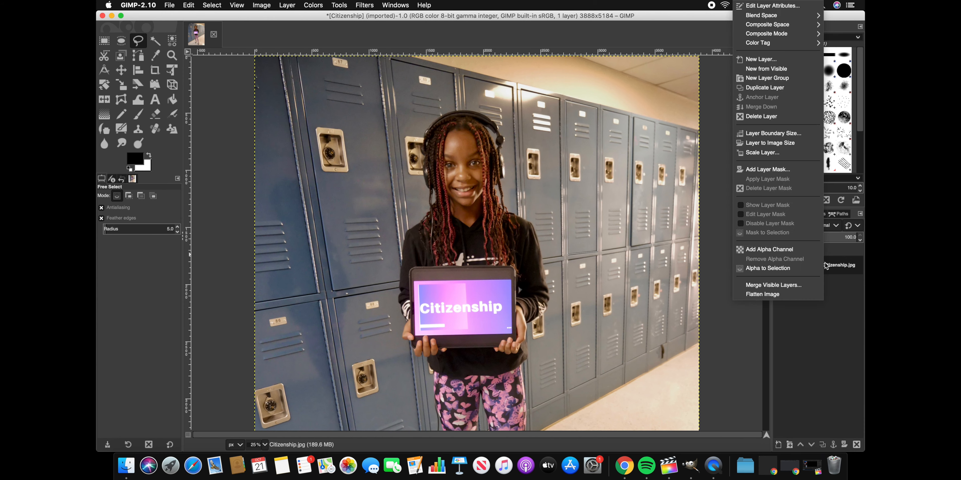
click(773, 249)
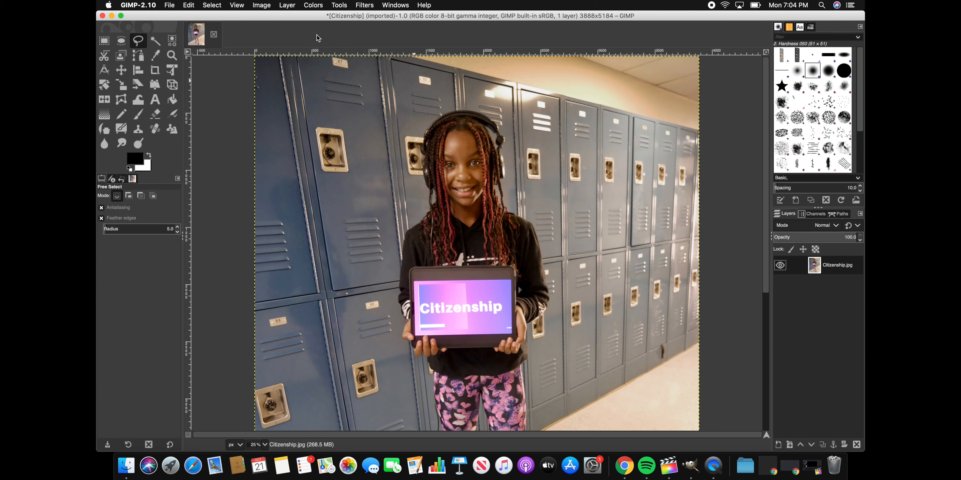
click(218, 4)
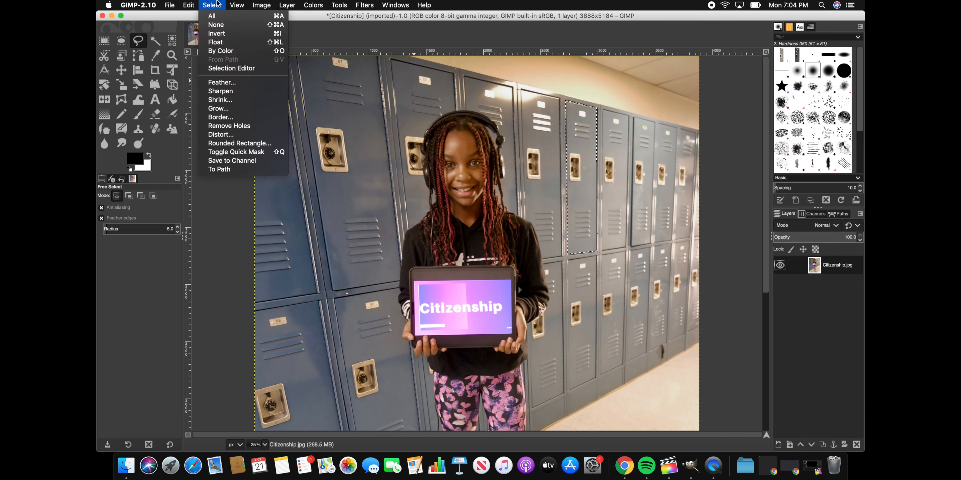
mouse_move(189, 4)
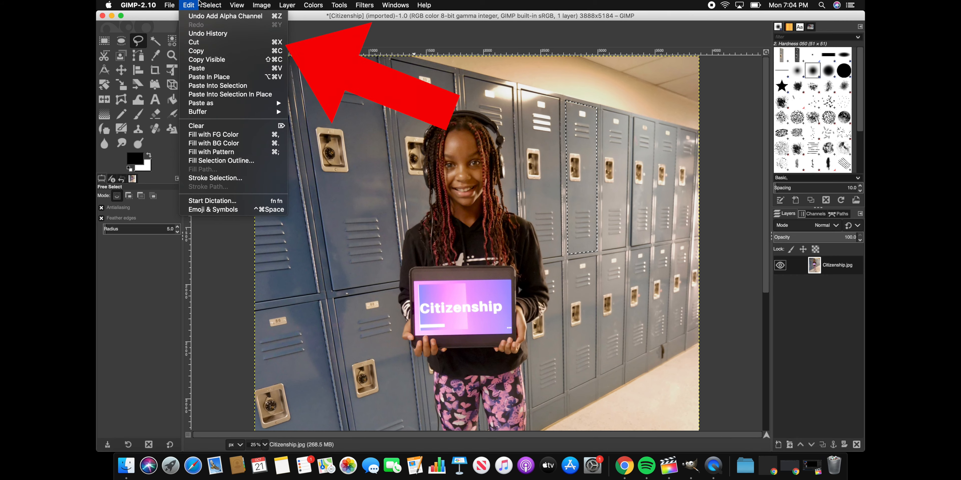
click(200, 42)
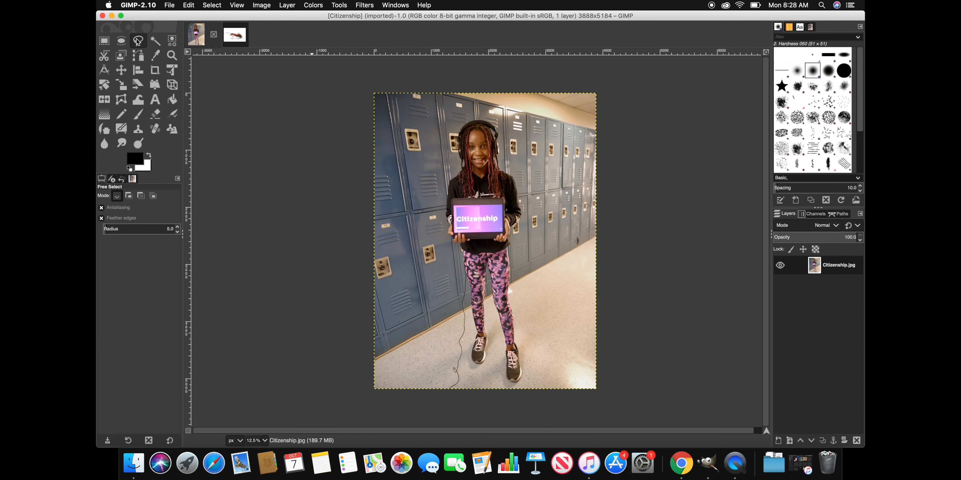
Step: Examine the lower lockers by zooming in and out of the photo with the Zoom tool active
click(171, 56)
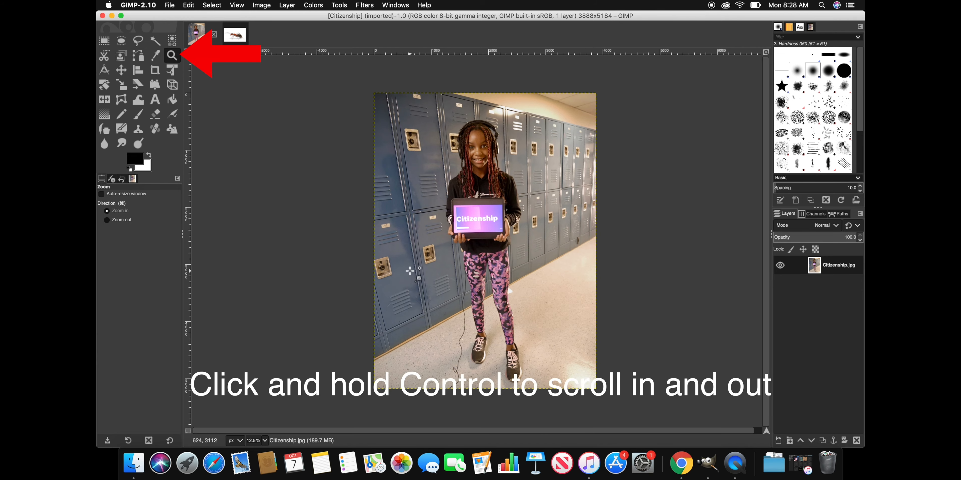
scroll(410, 271, up, 5)
scroll(413, 268, down, 6)
scroll(415, 263, up, 3)
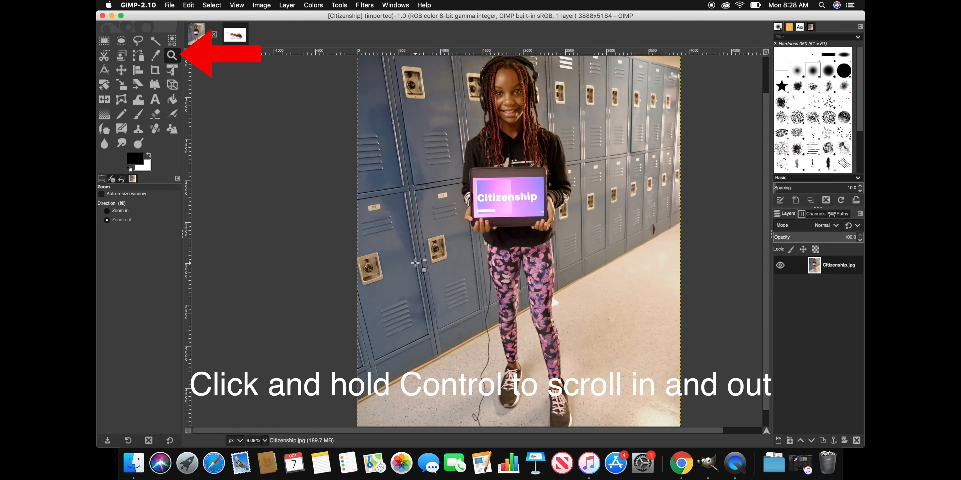
scroll(415, 263, up, 3)
scroll(415, 263, down, 4)
scroll(416, 261, up, 8)
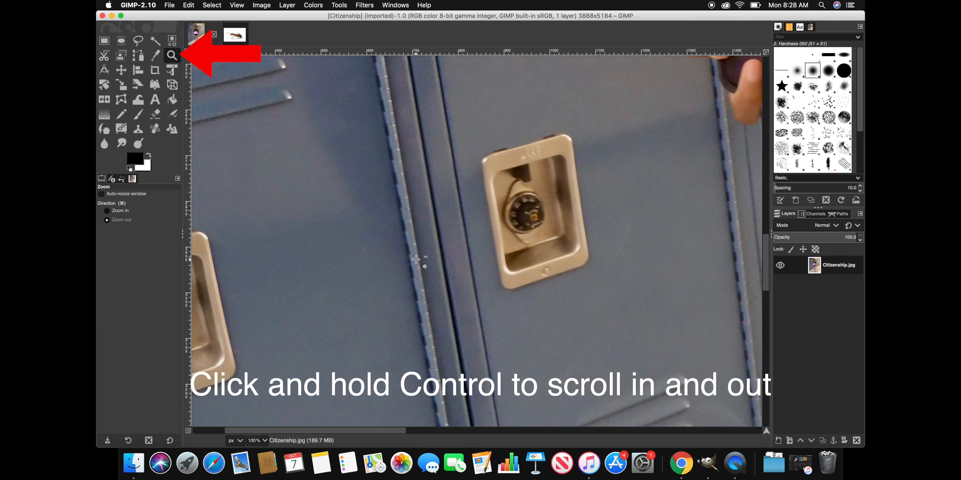
Step: Box-zoom into a locker surface and the tablet's Citizenship screen, zooming back out after each to view the whole photo
drag(368, 150, 348, 193)
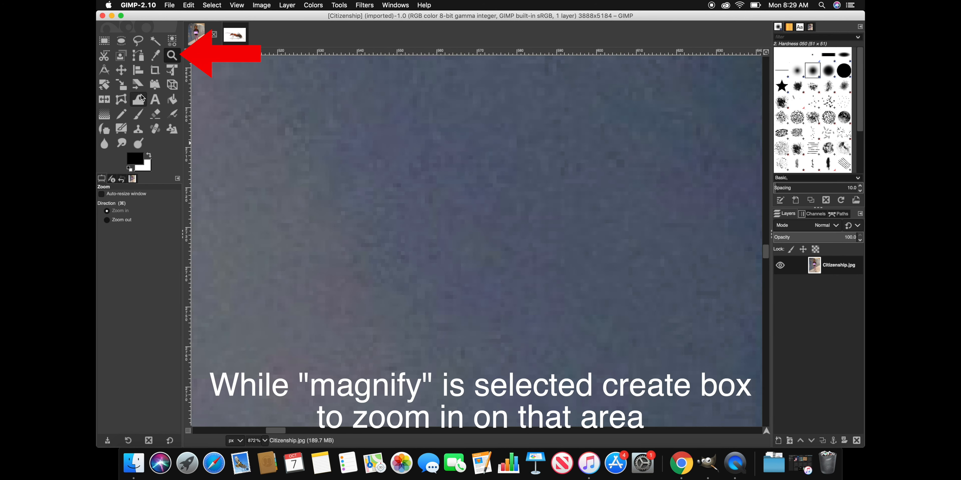
scroll(360, 151, down, 10)
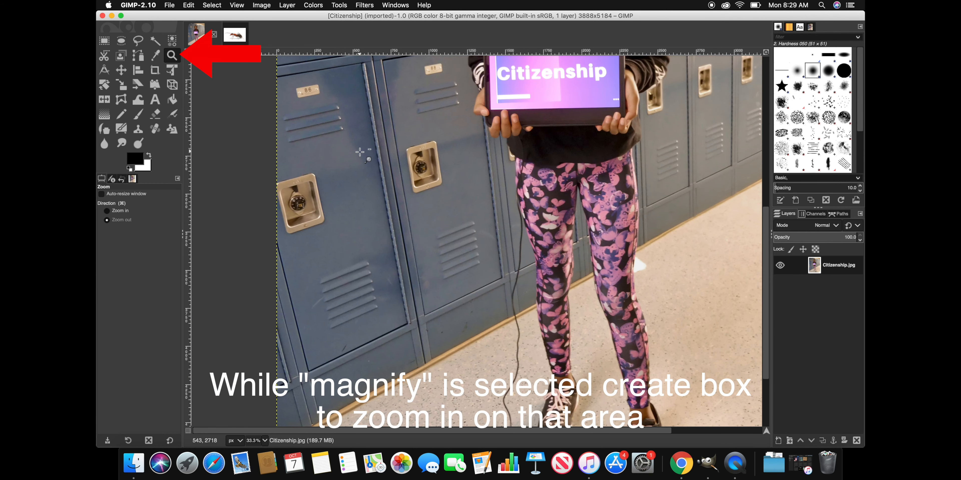
scroll(360, 151, down, 3)
drag(392, 93, 468, 140)
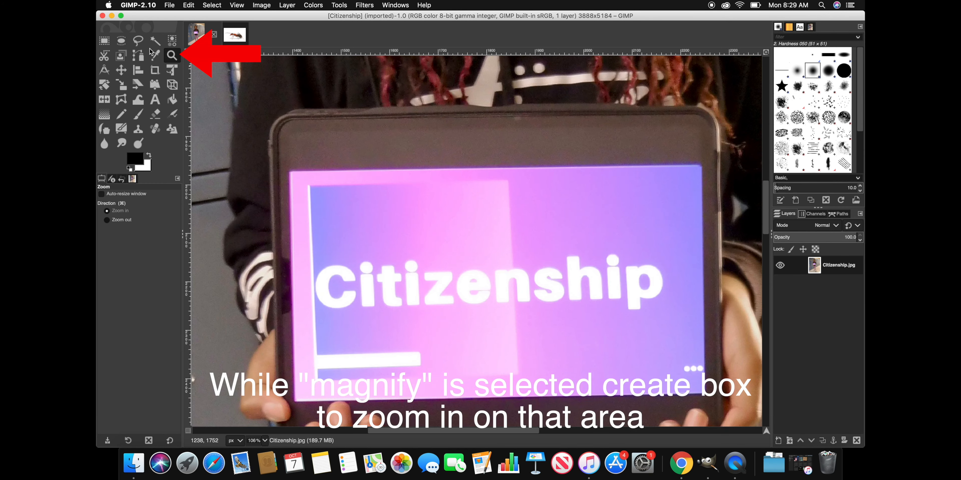
scroll(256, 138, up, 3)
scroll(264, 136, down, 8)
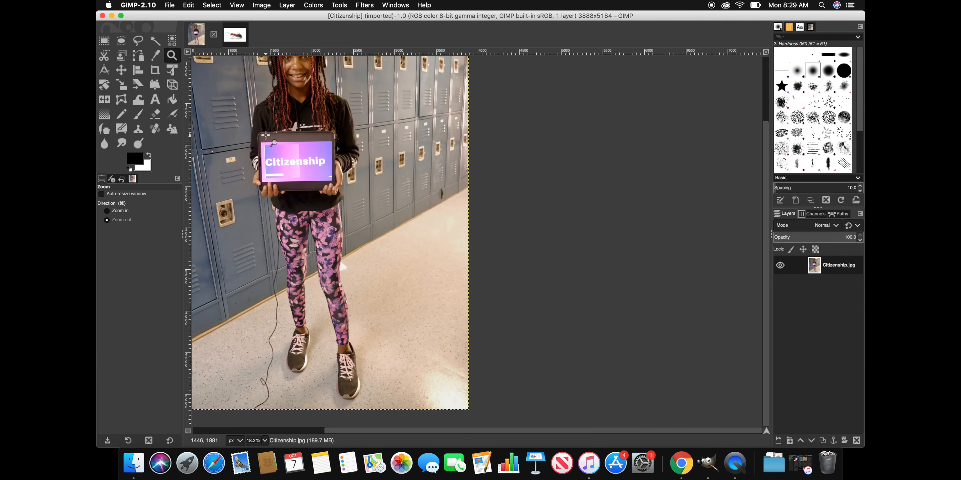
scroll(266, 136, down, 2)
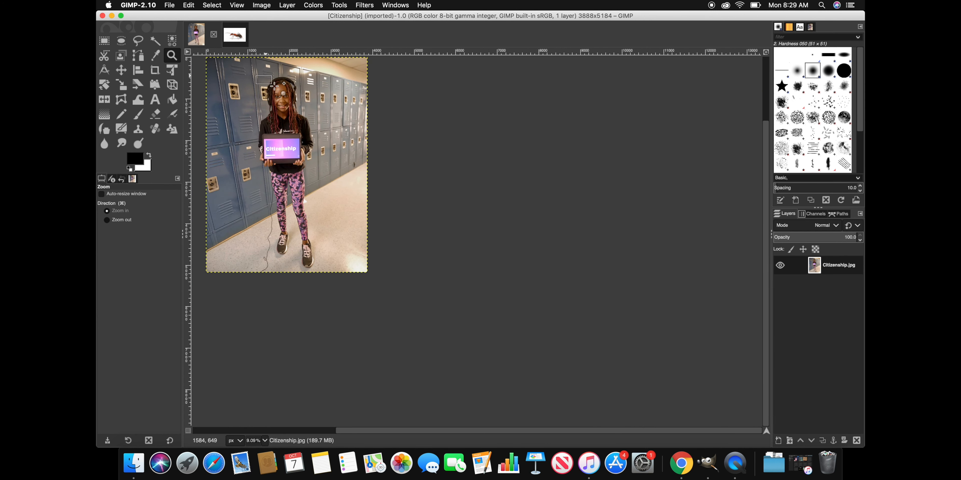
Step: Box-zoom into the girl's face and zoom out and in again around it to compare magnifications
drag(274, 85, 306, 119)
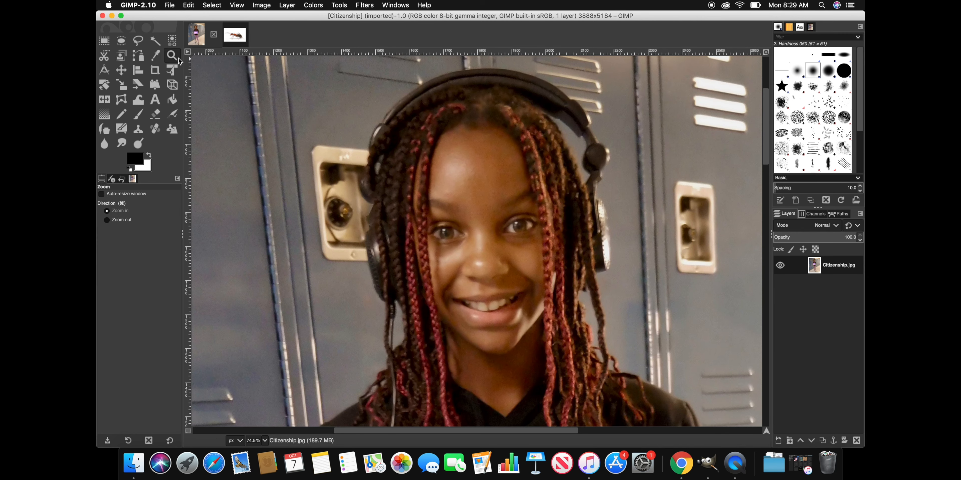
super+click(391, 216)
super+click(390, 216)
super+click(391, 217)
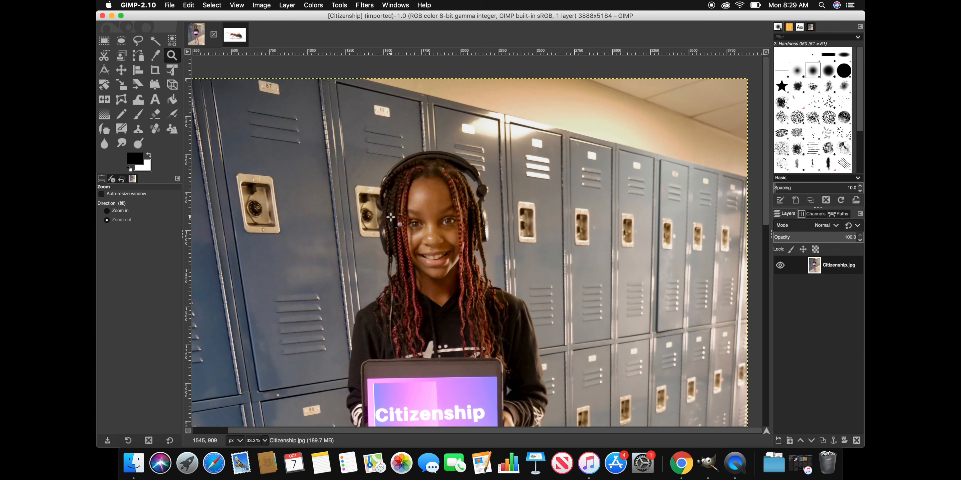
super+click(390, 216)
super+click(391, 216)
super+click(390, 216)
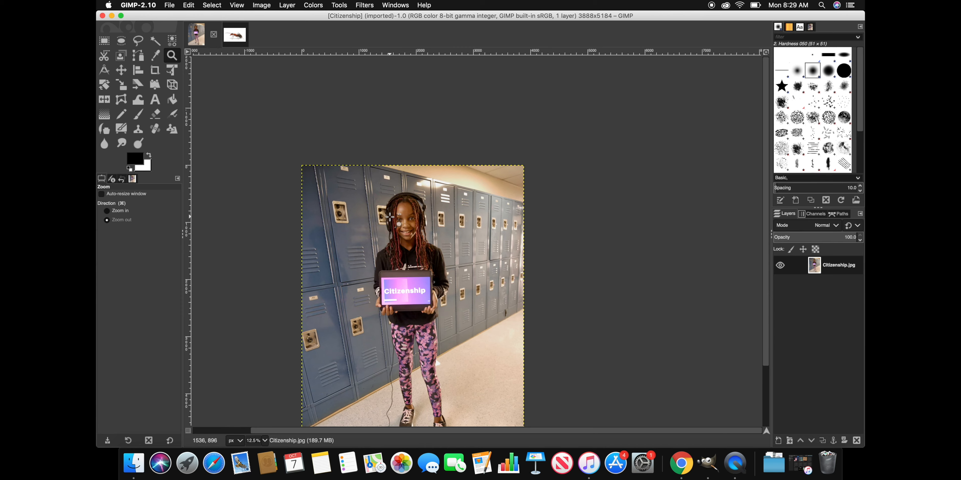
super+click(390, 216)
scroll(390, 216, up, 8)
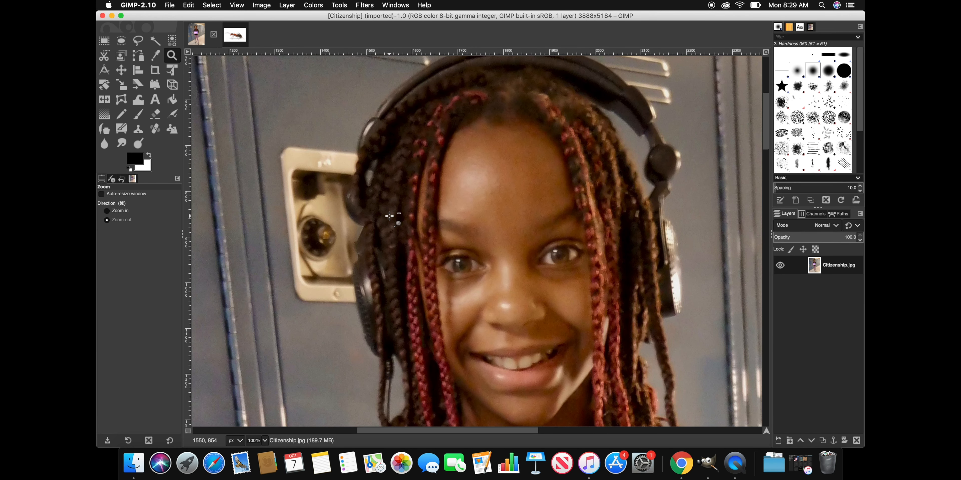
scroll(390, 216, down, 3)
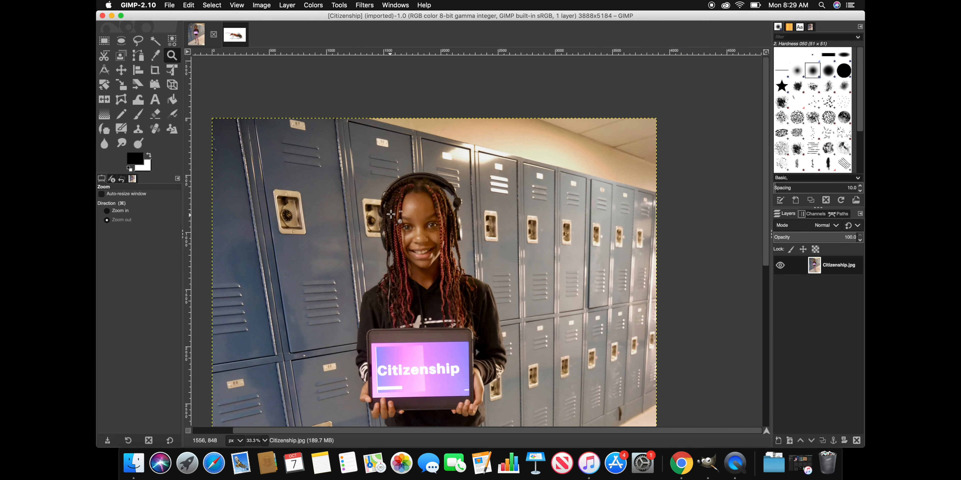
scroll(391, 214, down, 1)
Step: Start a Free Select outline at the toe of the girl's lower shoe and trace up its outer edge to the ankle
scroll(486, 381, up, 3)
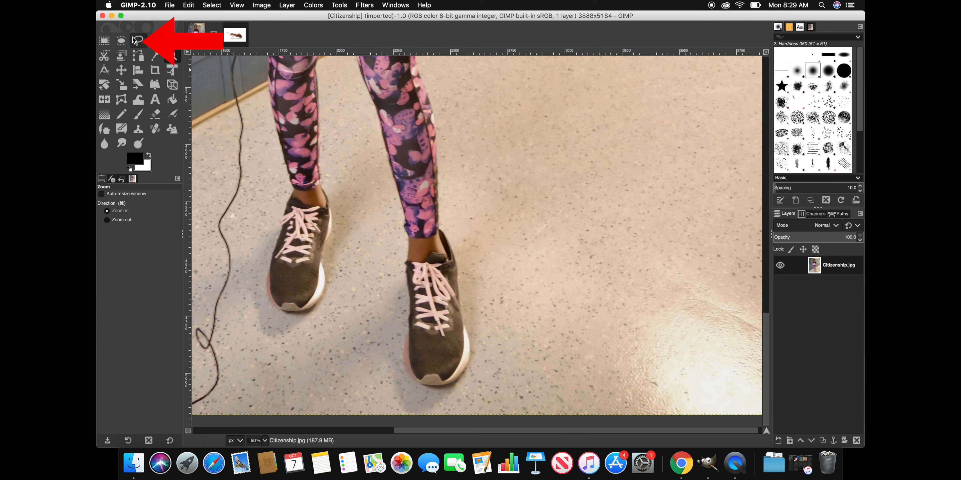
click(137, 40)
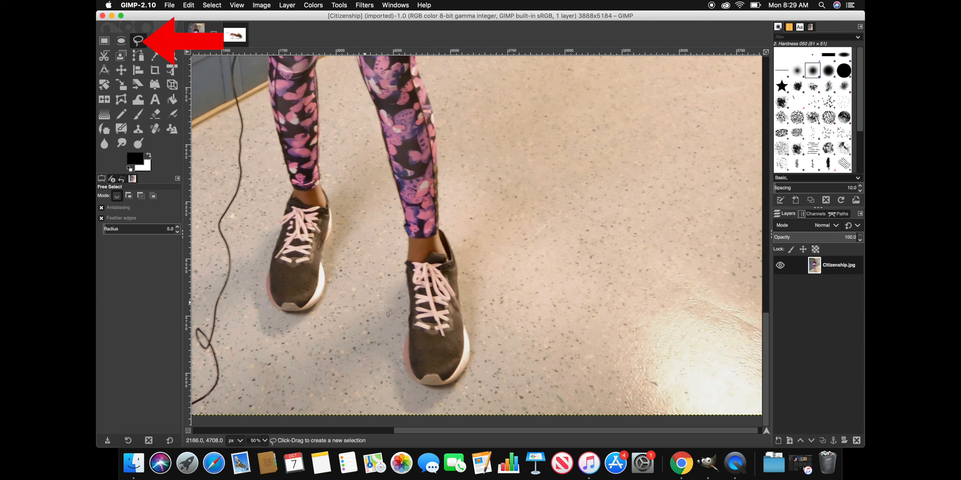
click(447, 383)
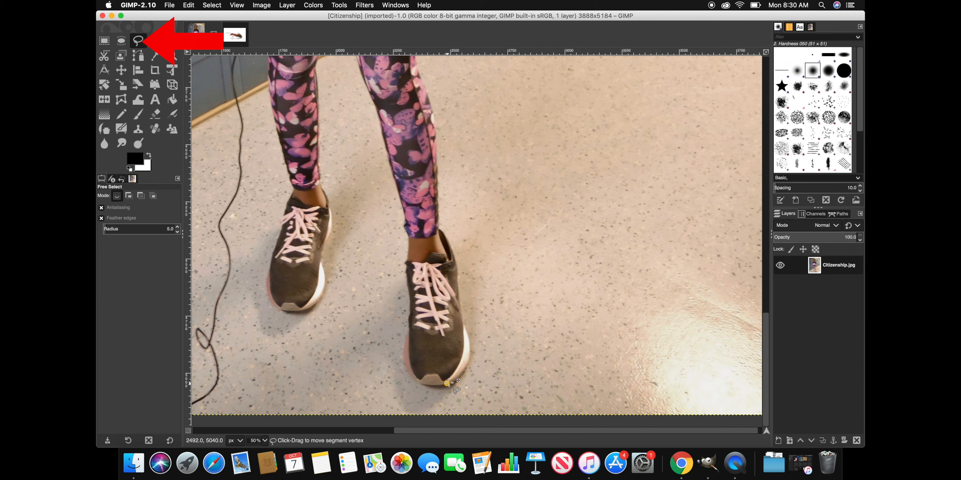
click(460, 373)
click(468, 366)
click(470, 357)
click(471, 345)
click(471, 334)
click(464, 325)
click(464, 316)
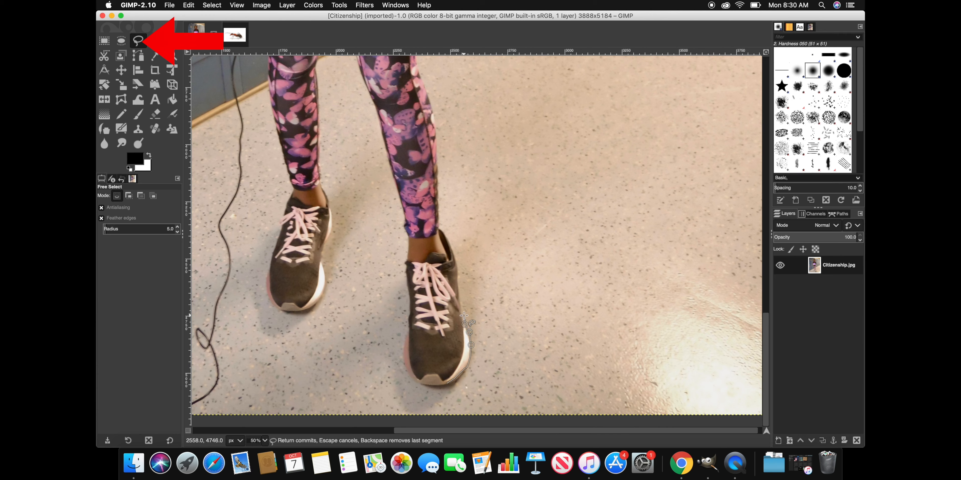
click(460, 303)
click(459, 294)
click(458, 283)
click(458, 275)
click(456, 263)
click(452, 250)
click(447, 239)
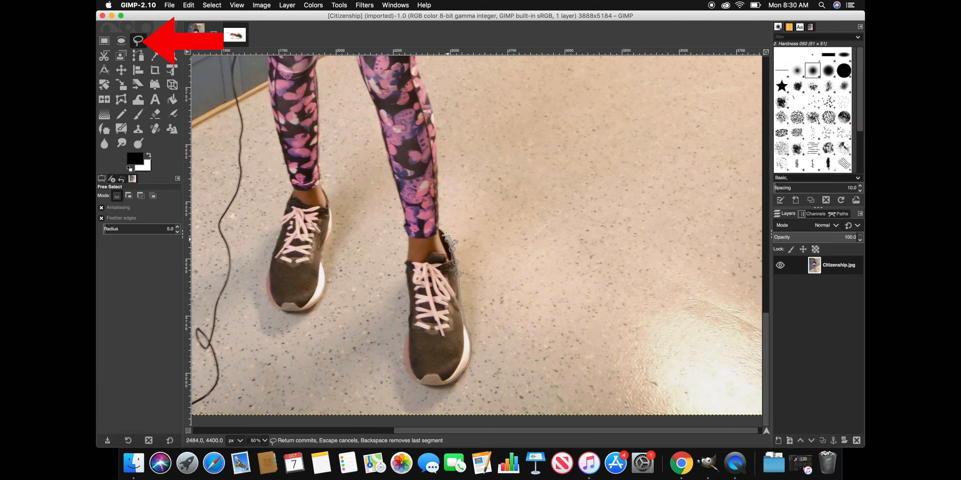
click(445, 232)
click(439, 227)
Step: Continue the Free Select outline up the outer edge of the same lower leg to just above the knee
scroll(434, 220, up, 5)
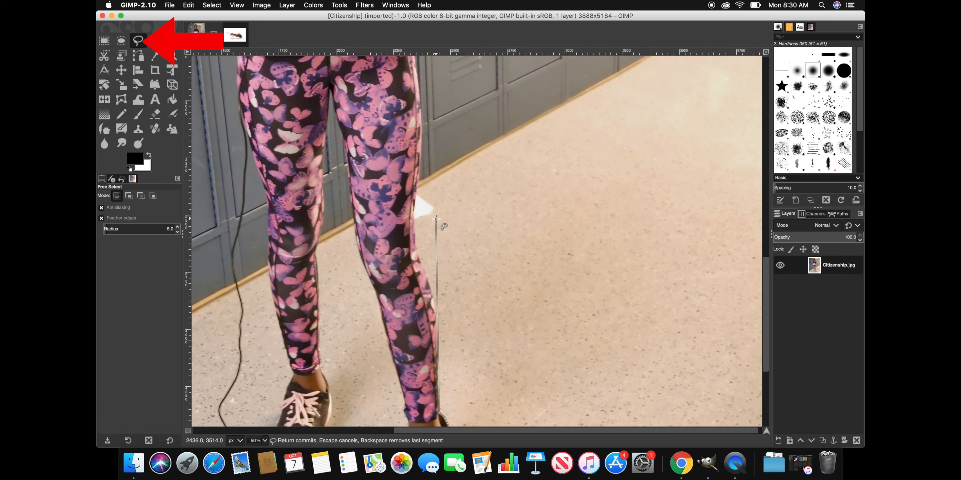
scroll(449, 309, down, 3)
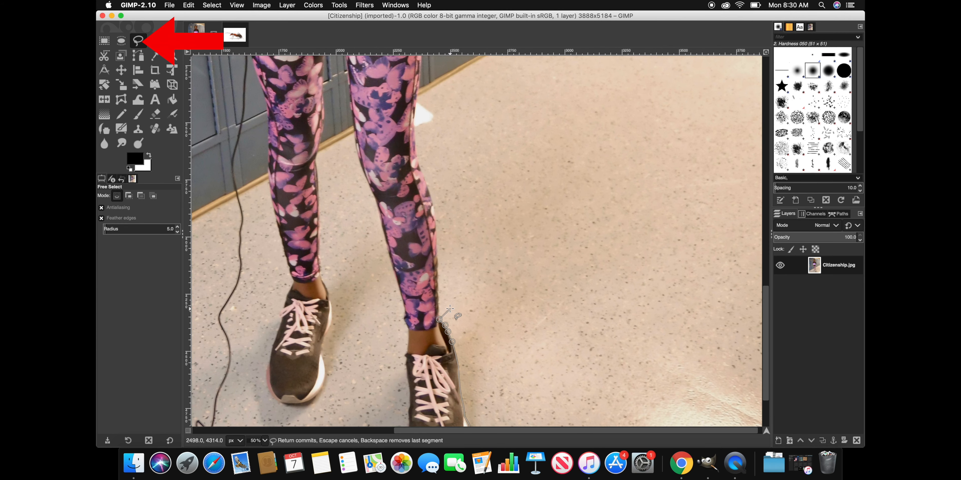
click(438, 296)
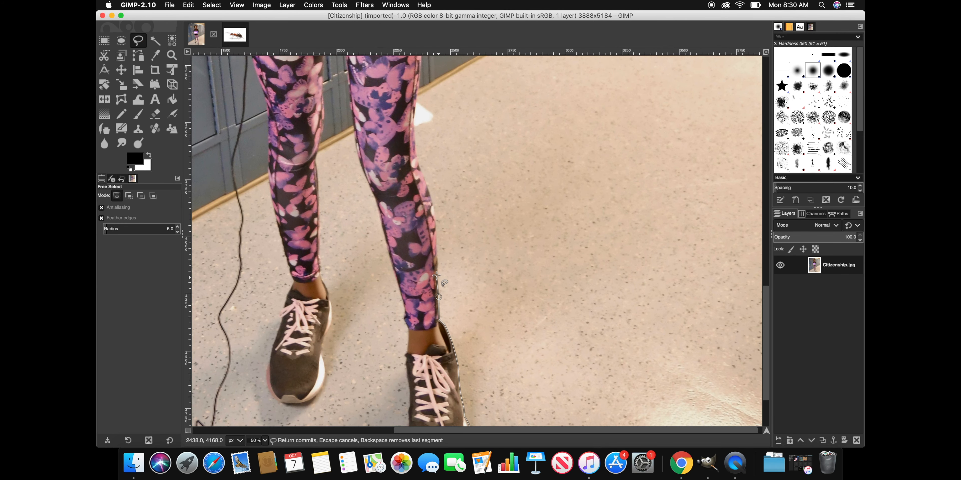
click(438, 268)
click(437, 252)
click(436, 234)
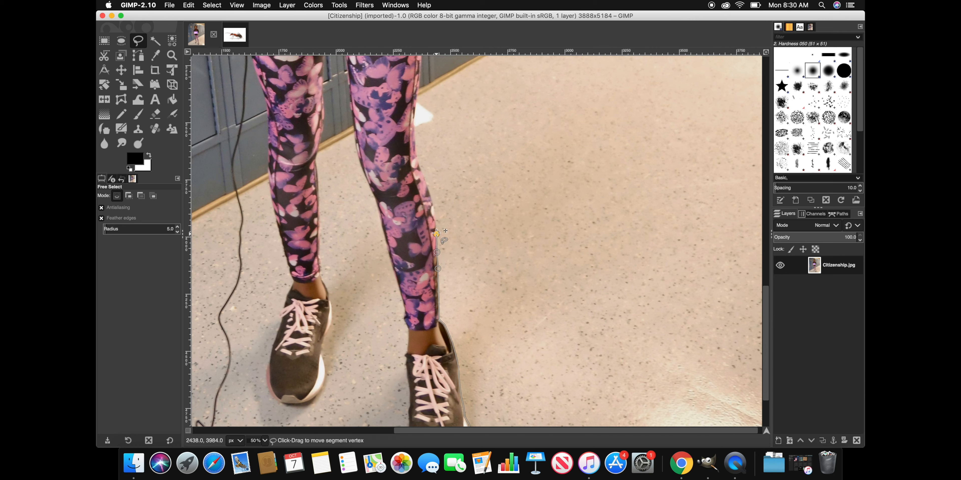
click(434, 214)
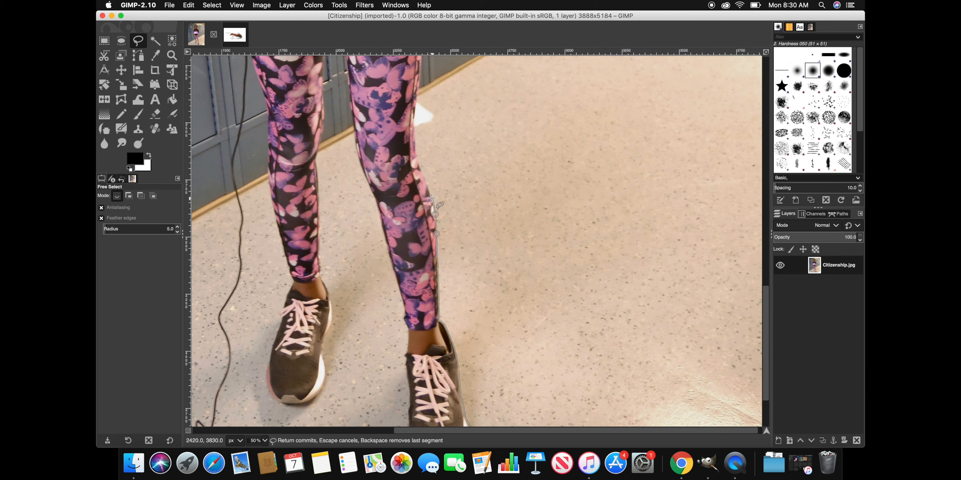
click(430, 198)
click(426, 184)
click(421, 171)
click(417, 160)
click(416, 150)
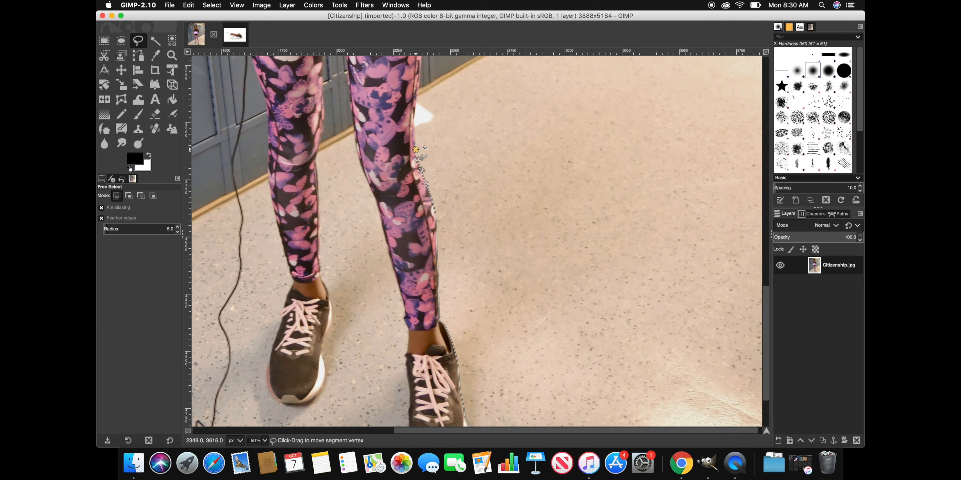
Step: Extend the outline along the outer thigh to the hip, removing the misplaced freehand segments
scroll(415, 150, up, 5)
drag(412, 317, 423, 204)
drag(420, 169, 416, 140)
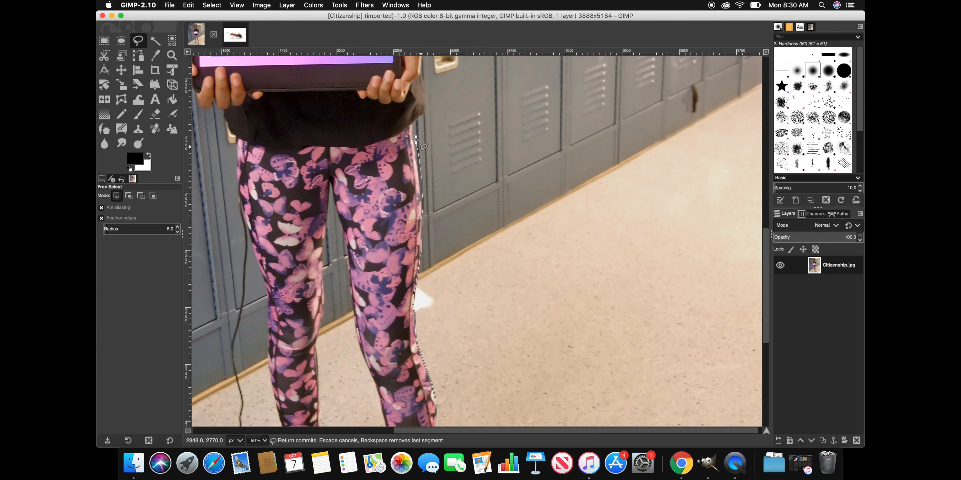
drag(424, 106, 424, 87)
key(BackSpace)
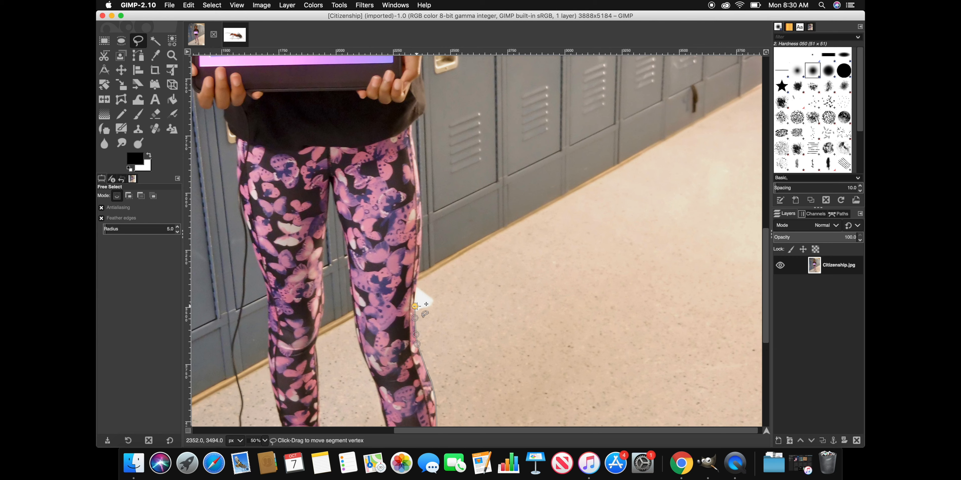
drag(418, 294, 422, 236)
key(BackSpace)
click(417, 176)
Step: Trace the outline up the outer edge of the hoodie sleeve to the shoulder
scroll(417, 176, up, 7)
click(465, 261)
scroll(465, 261, up, 3)
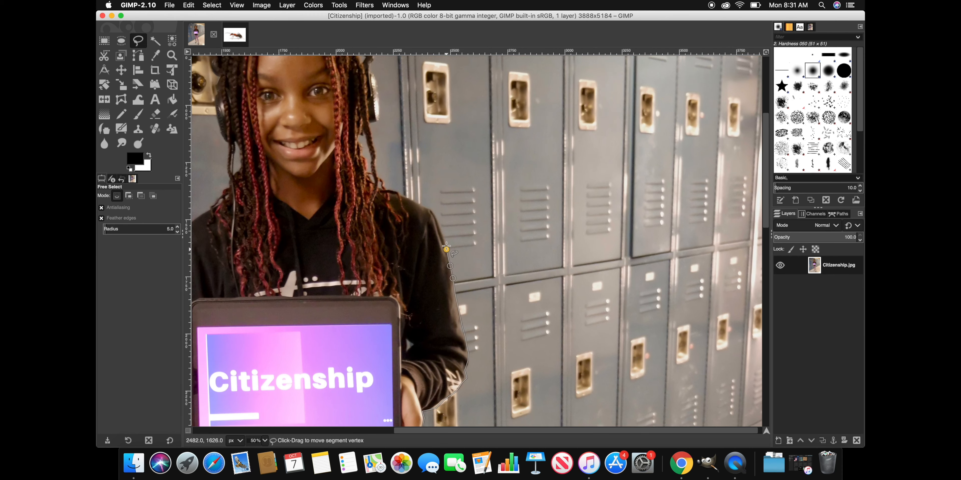
click(430, 209)
scroll(393, 191, up, 3)
Step: Trace the outline along the braids and over the top of the headphones to the other side of the head
click(369, 218)
click(379, 140)
click(354, 99)
scroll(353, 98, up, 3)
click(263, 170)
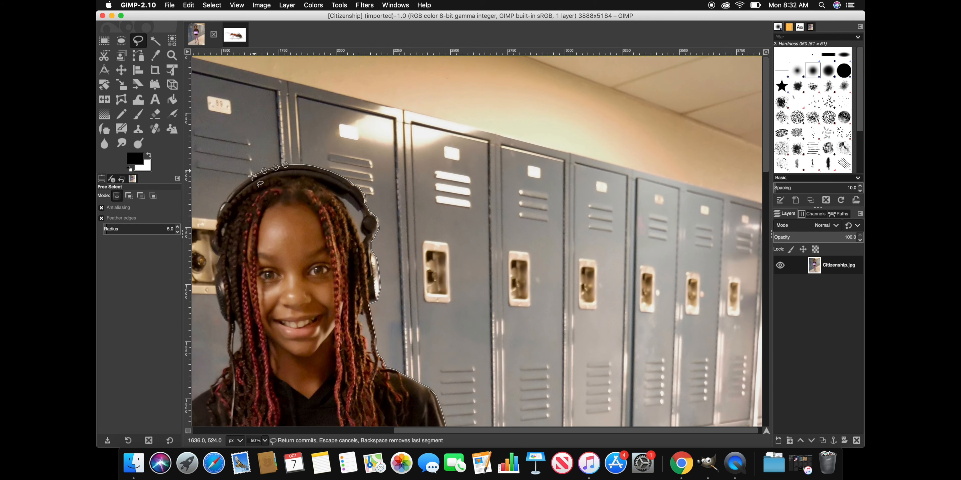
click(215, 235)
Step: Bring the outline down the other side of the hair, along the shoulder, sleeve and hand to the waist
scroll(215, 235, down, 7)
click(228, 140)
click(210, 202)
drag(426, 431, 324, 406)
drag(369, 202, 339, 386)
scroll(339, 386, down, 7)
mouse_move(365, 112)
mouse_down()
mouse_move(396, 198)
mouse_move(429, 229)
mouse_up()
Step: Trace the outline down the outside of the other leg and around its shoe
scroll(428, 238, down, 5)
drag(424, 59, 479, 372)
scroll(479, 372, down, 3)
drag(479, 281, 506, 267)
Step: Trace the outline up the inner edge of that leg to the crotch and down the inside of the first leg
scroll(507, 269, up, 3)
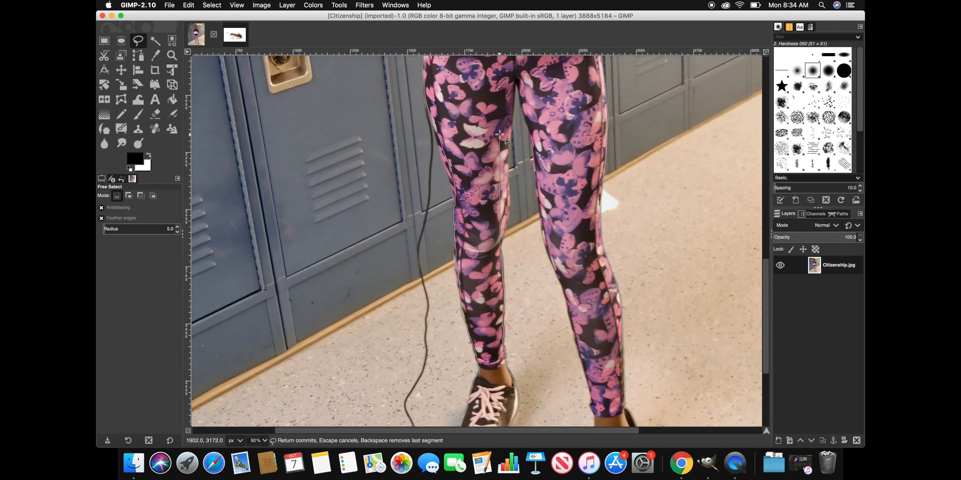
drag(505, 359, 509, 160)
scroll(510, 160, up, 3)
drag(509, 231, 579, 421)
Step: Outline the inner side of the first shoe, close the shape at its starting point and commit the selection around the girl
scroll(578, 421, down, 8)
drag(580, 183, 633, 396)
double_click(646, 391)
scroll(646, 392, up, 10)
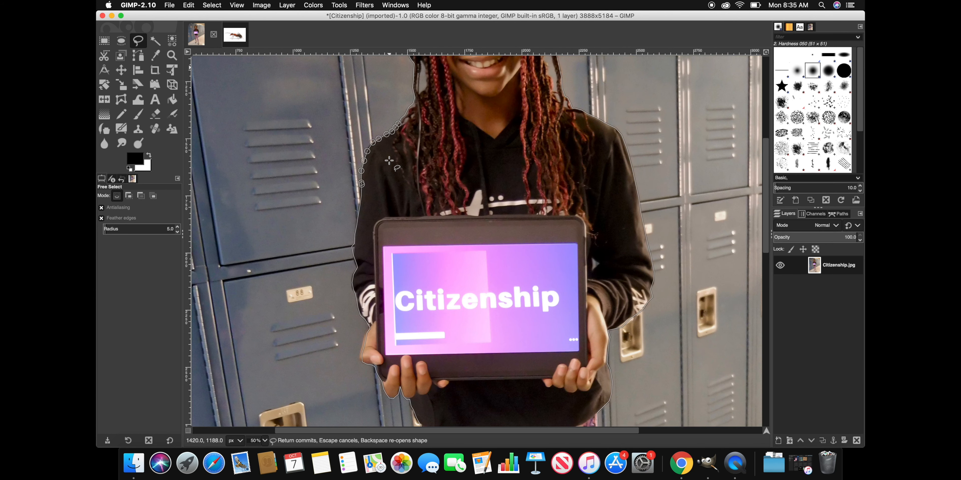
scroll(387, 158, down, 3)
key(Return)
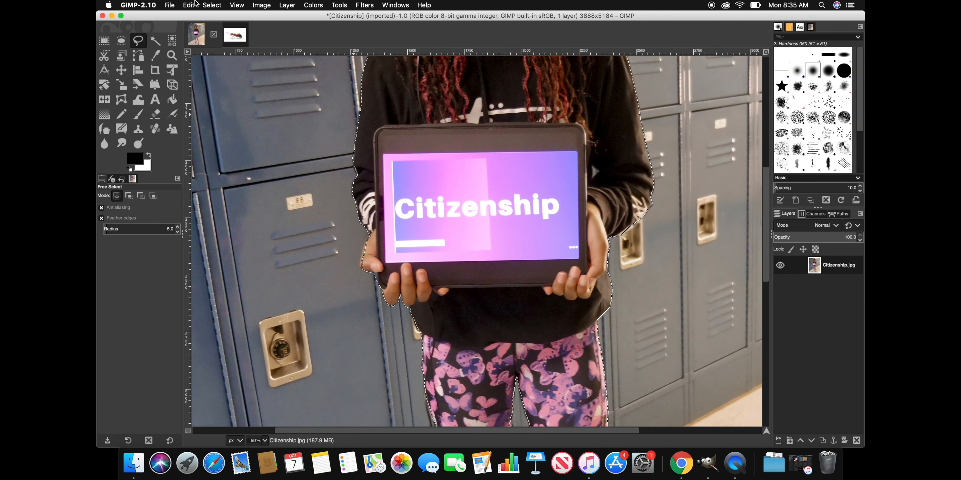
Step: Invert the selection and cut the locker background and floor away, leaving transparency around the girl
click(209, 5)
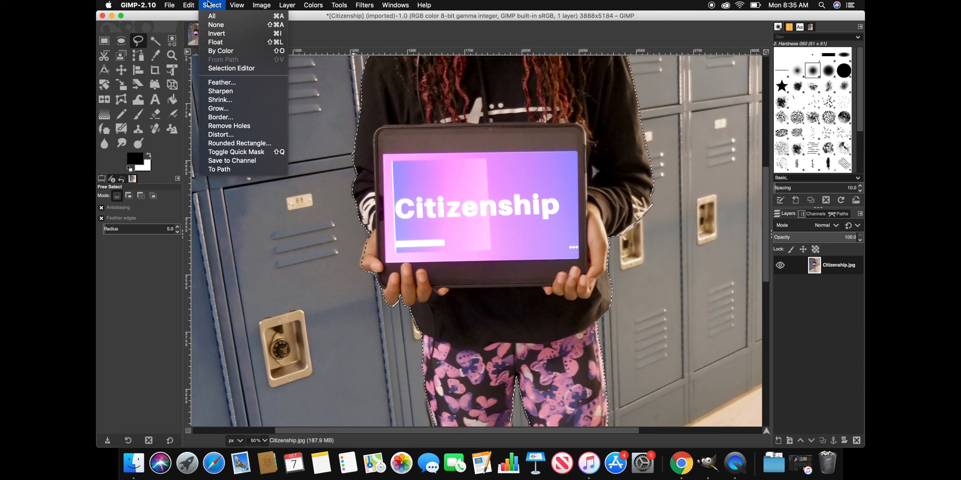
mouse_move(190, 2)
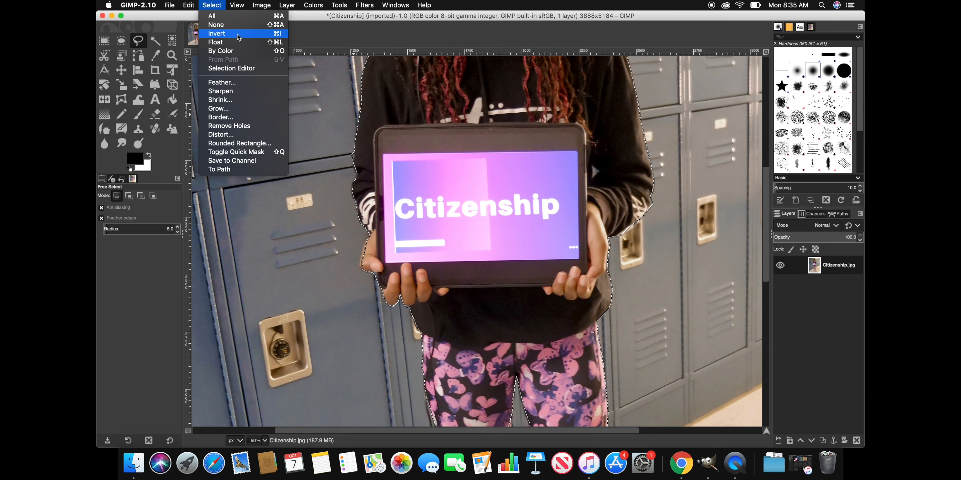
click(239, 36)
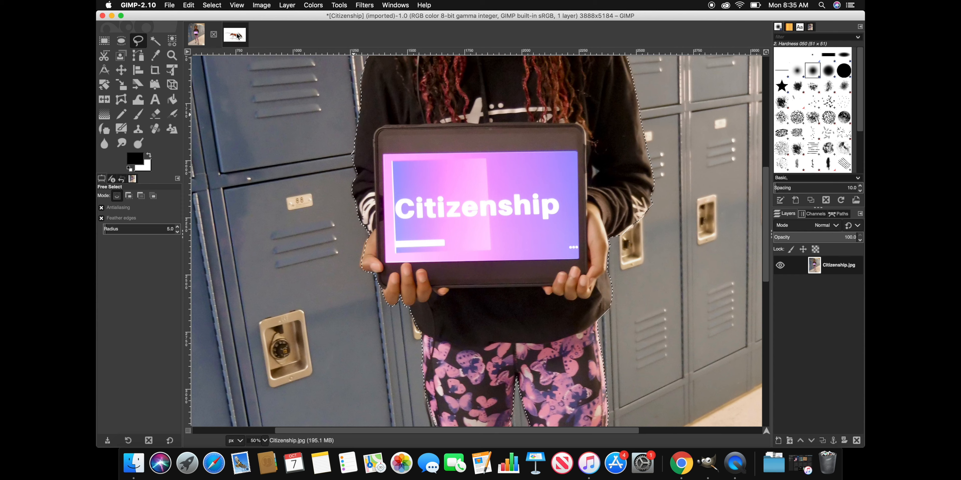
click(186, 4)
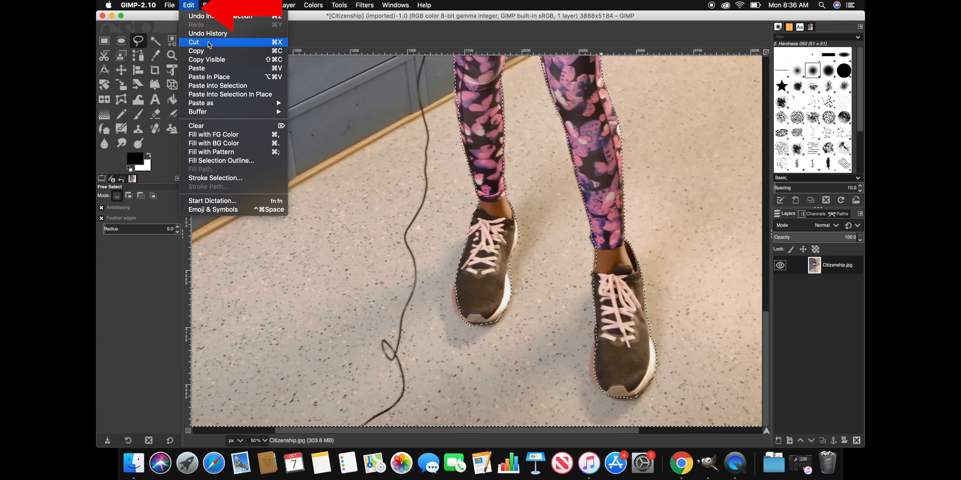
click(226, 42)
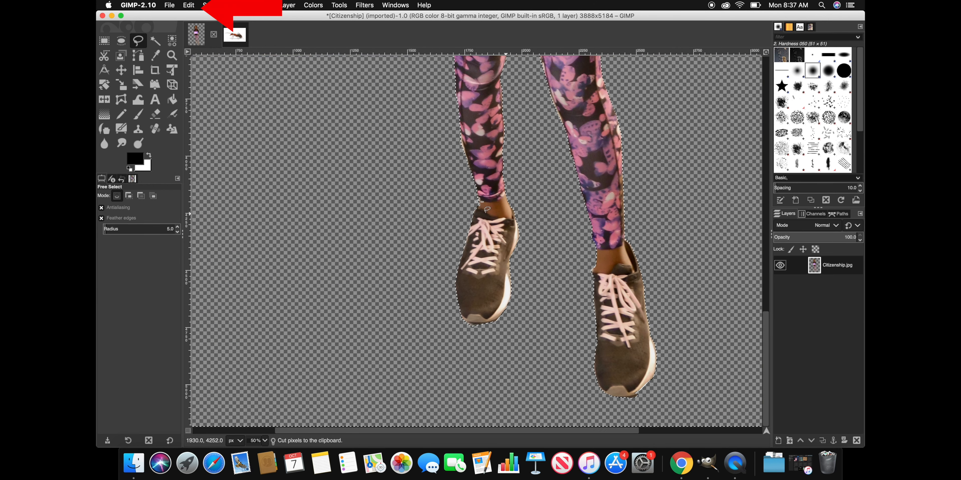
Step: Examine the cut-out girl by zooming out to the whole image and back in on her figure
click(172, 55)
click(386, 183)
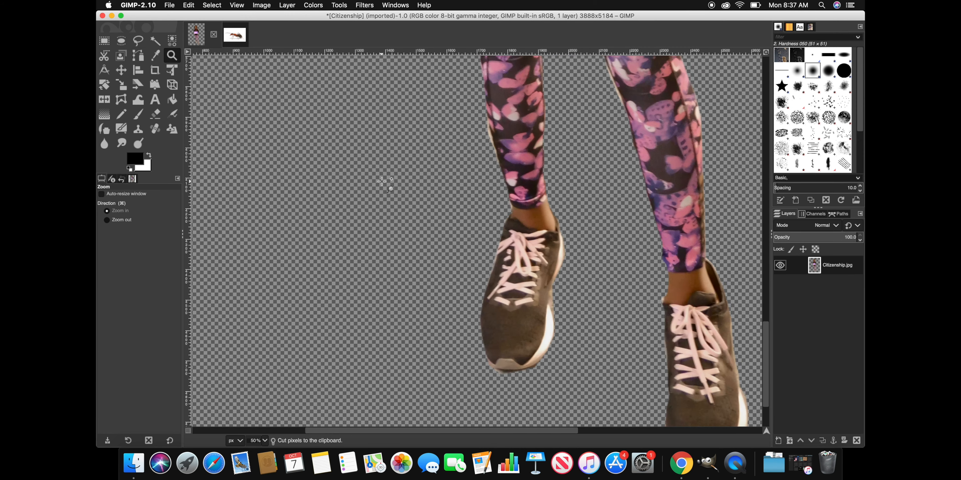
click(387, 183)
key(1)
key(minus)
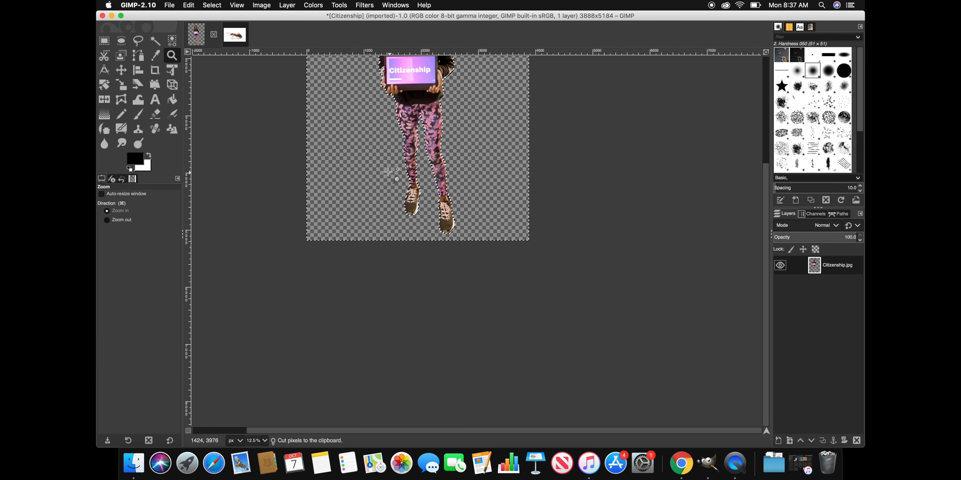
scroll(377, 169, up, 5)
key(minus)
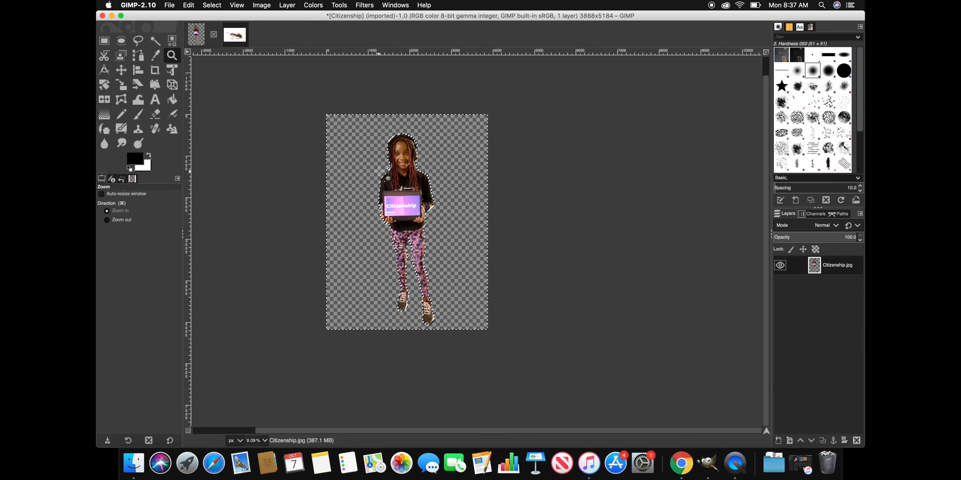
click(378, 169)
click(378, 169)
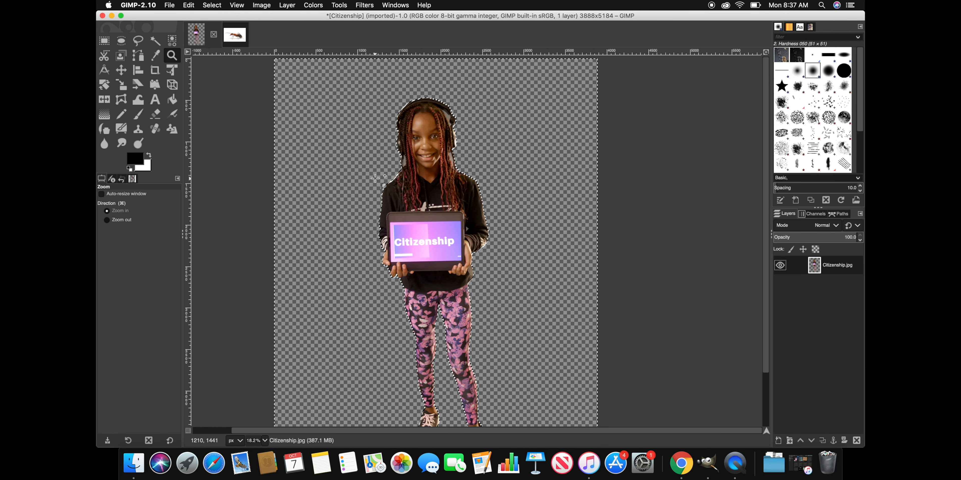
Step: Clear the active selection from the Citizenship image
click(189, 5)
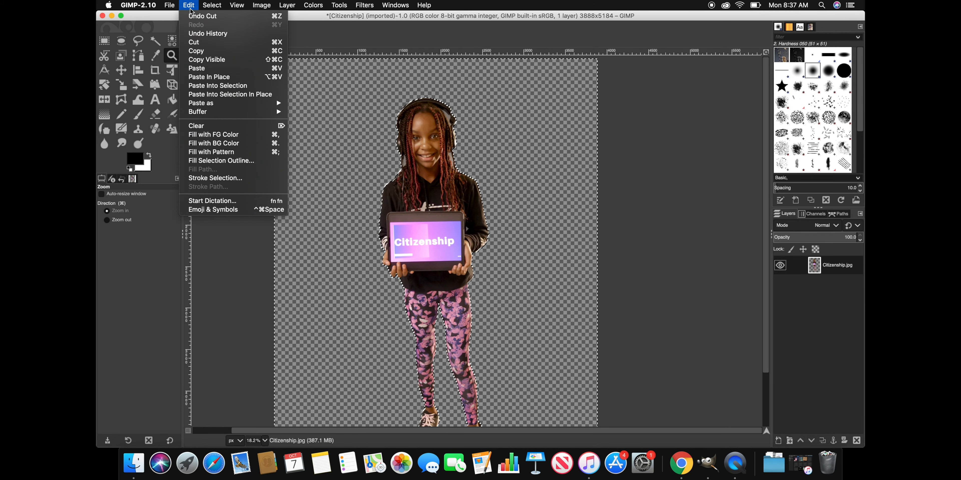
mouse_move(206, 5)
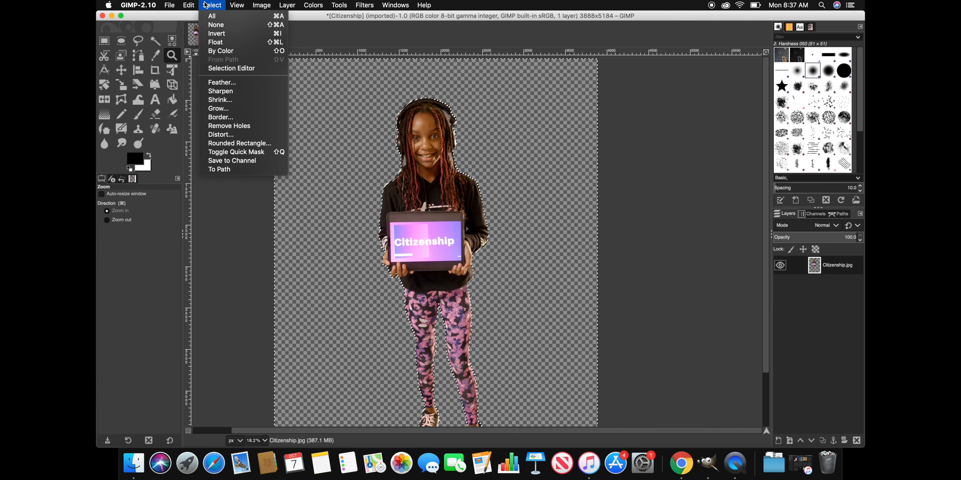
click(223, 25)
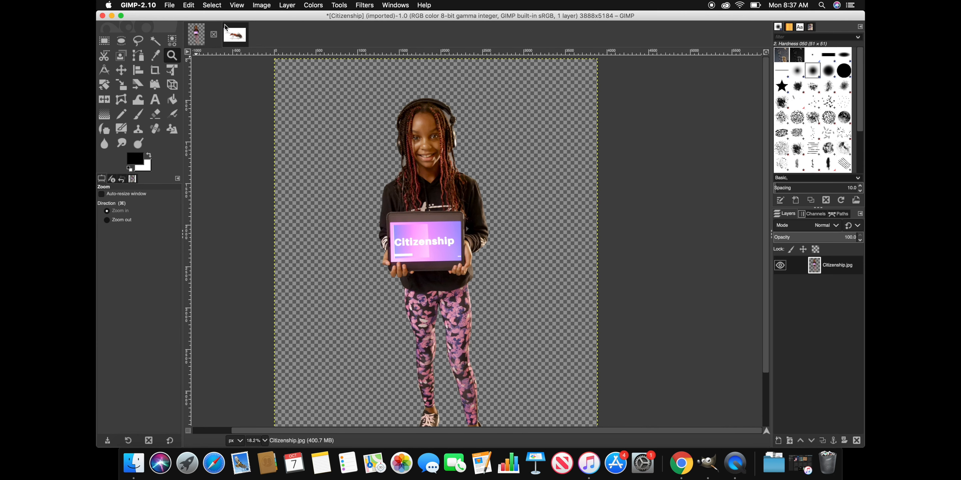
Step: Select a rectangle of about 2387 × 4857 px enclosing the whole cut-out girl and copy it
scroll(357, 198, down, 1)
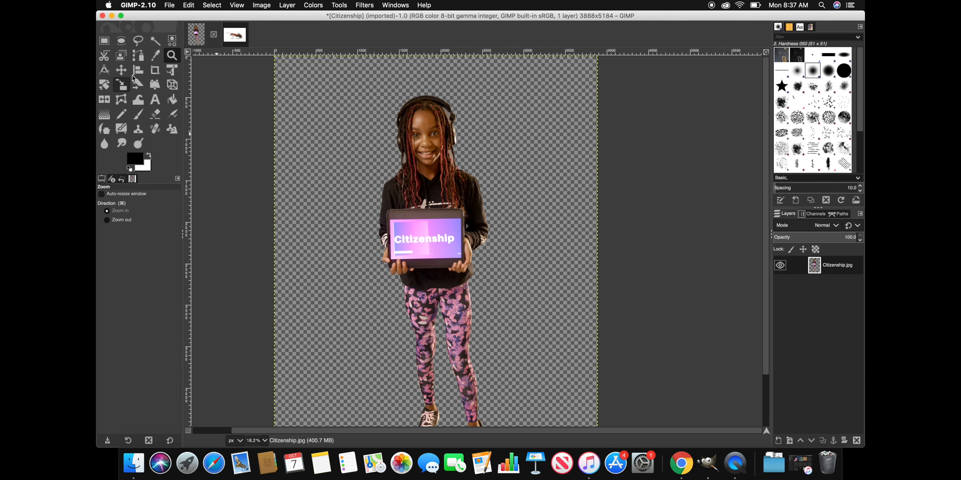
click(104, 40)
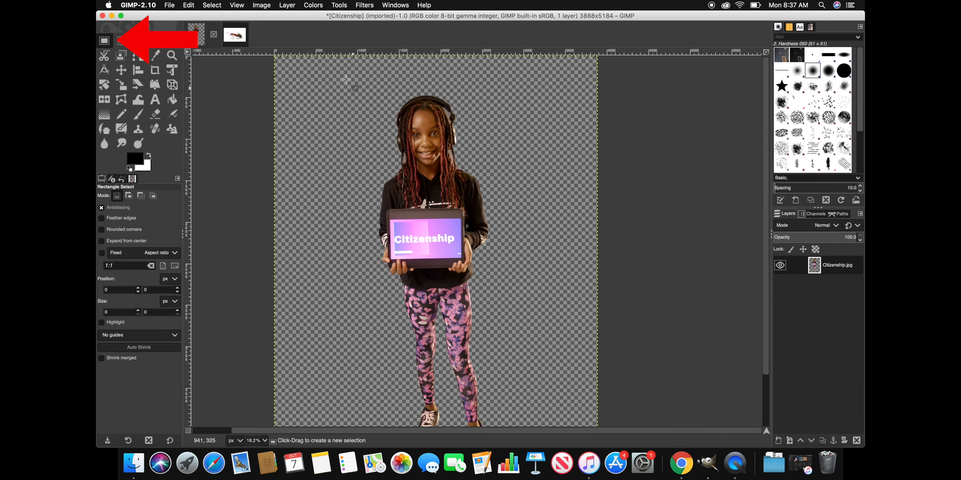
drag(341, 78, 493, 303)
drag(510, 341, 541, 423)
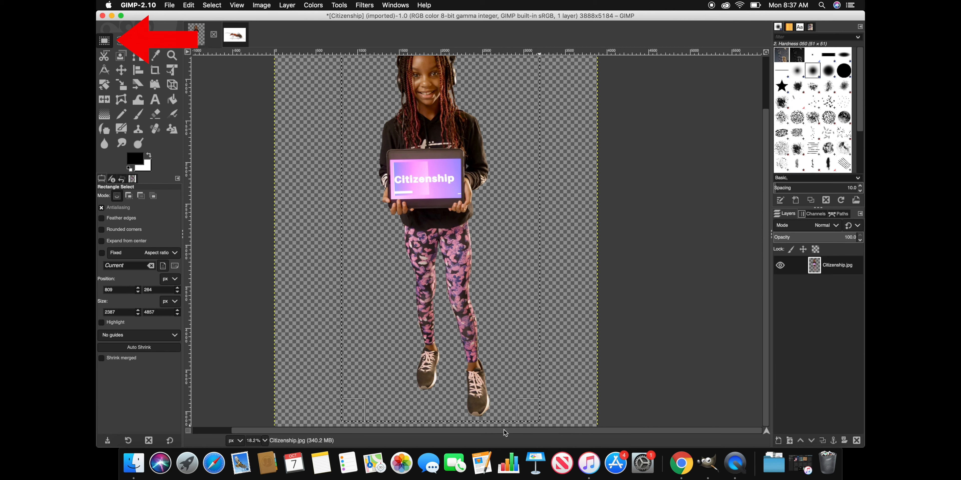
click(187, 5)
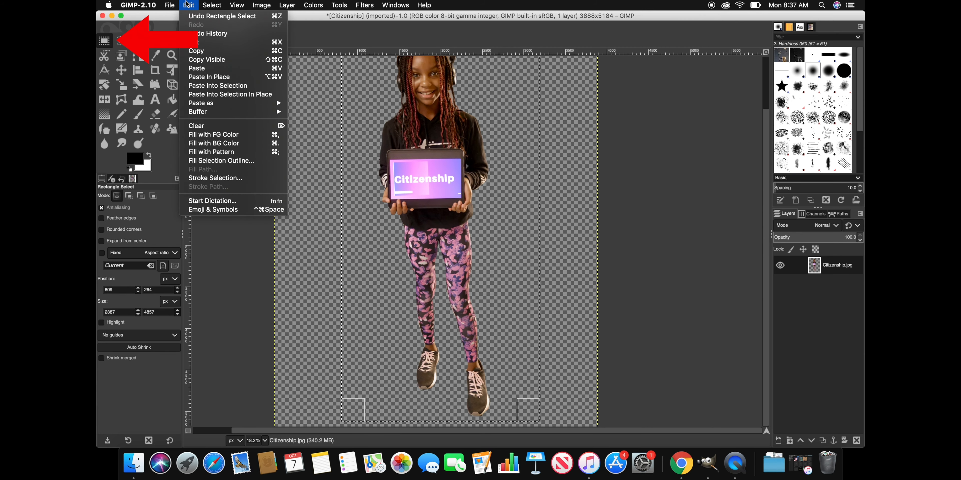
click(205, 51)
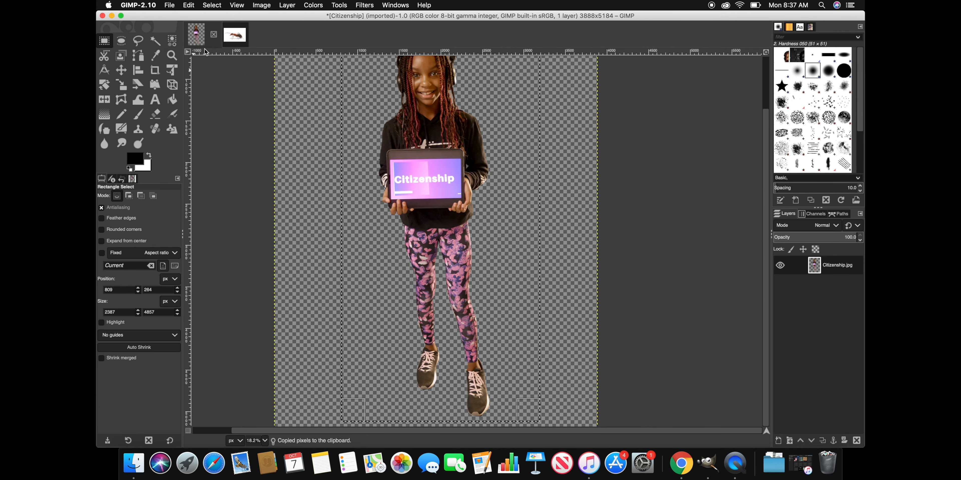
Step: Paste the copied girl into the Ant-individual image and turn the floating selection into a new layer
click(232, 39)
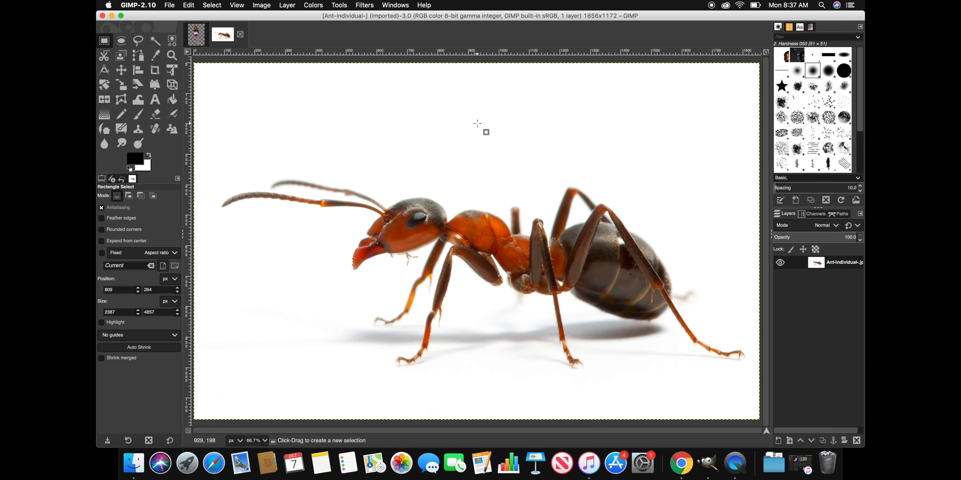
click(188, 5)
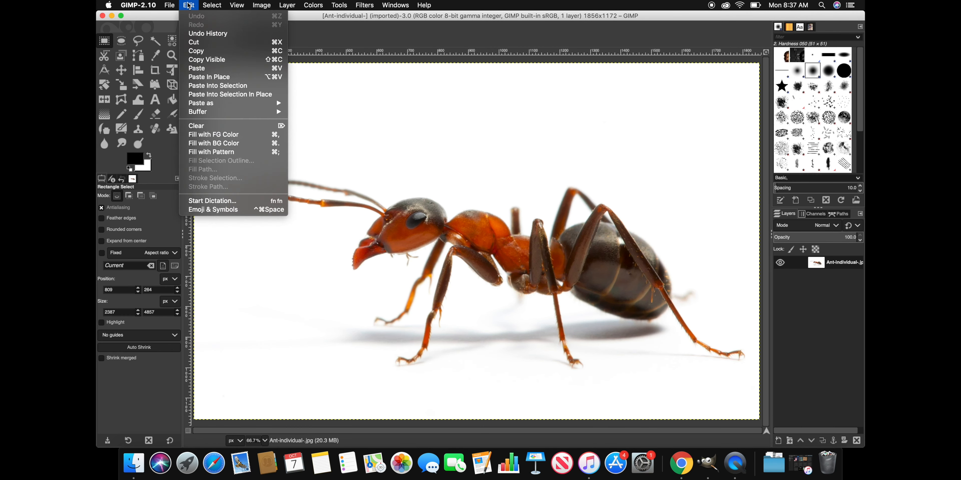
click(220, 69)
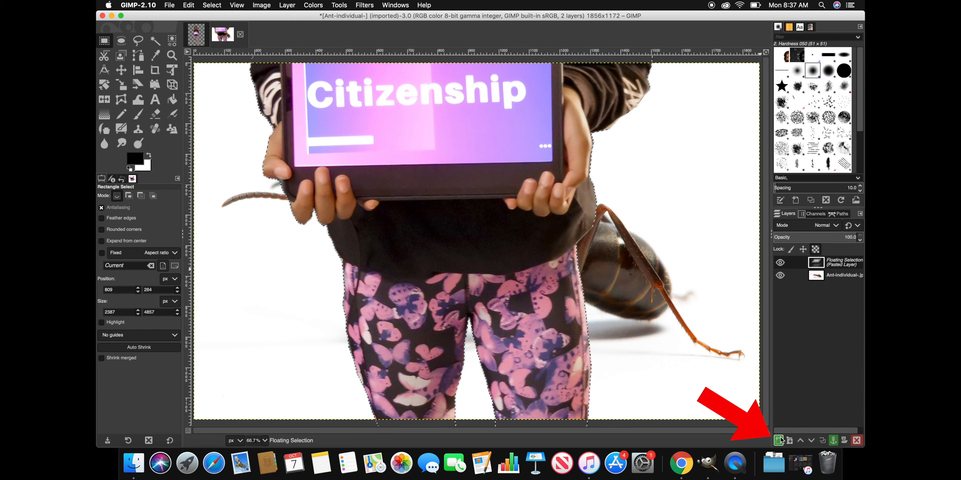
click(780, 441)
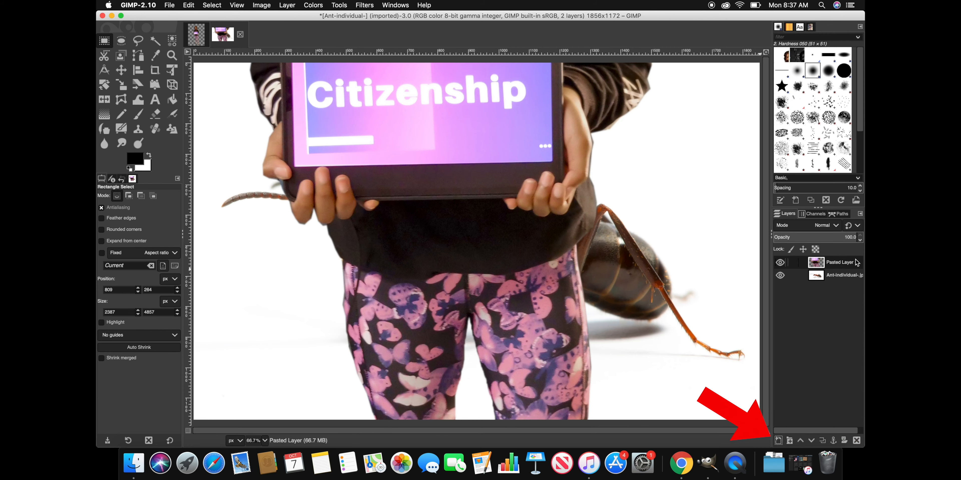
Step: Compare the ant and pasted girl layers by selecting each and toggling the girl layer's visibility off and on
click(830, 278)
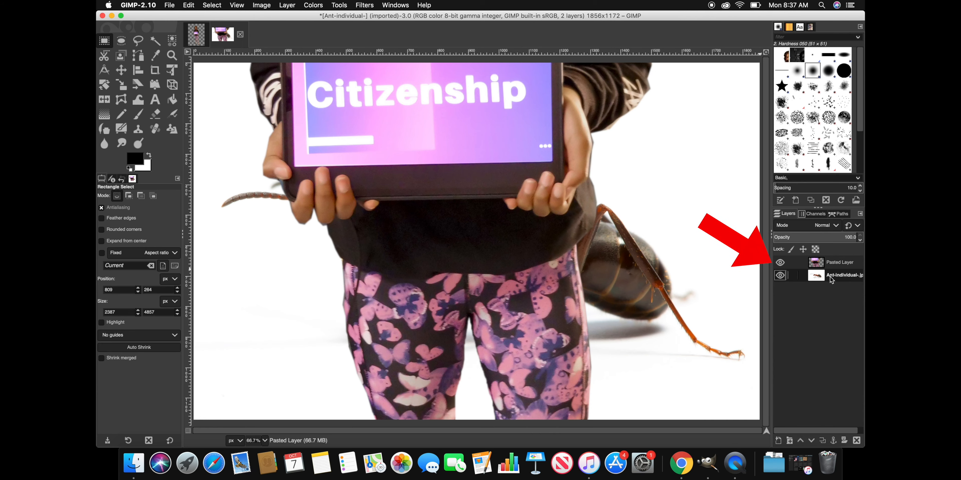
click(833, 264)
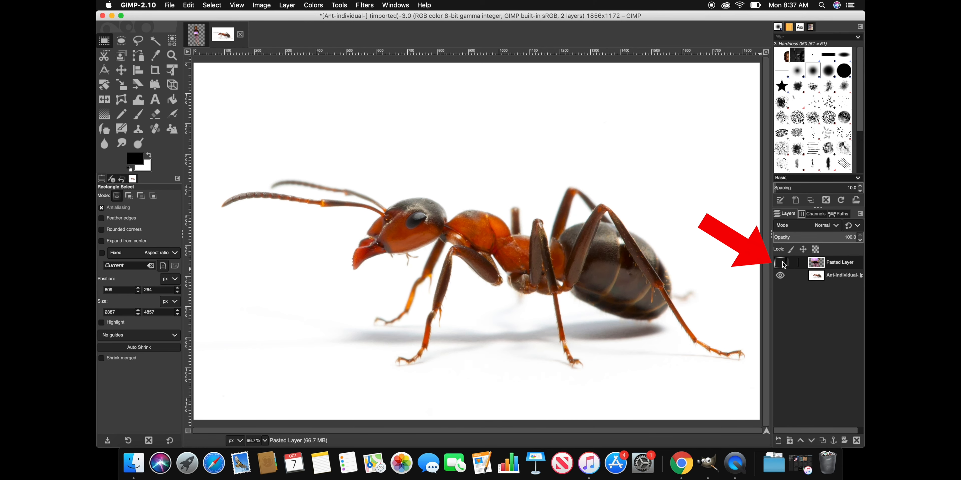
click(781, 263)
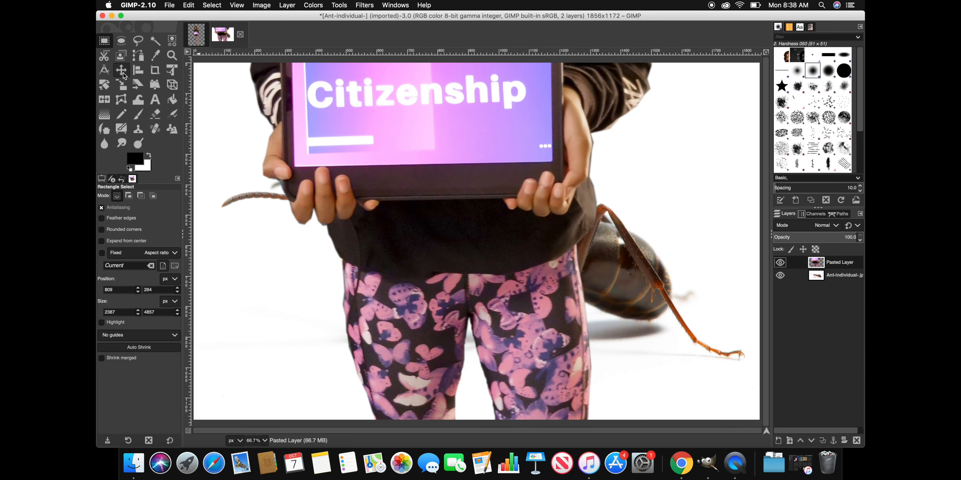
Step: Scale the pasted girl layer down proportionally to about 1028 × 2091 px, keeping width and height linked
click(123, 84)
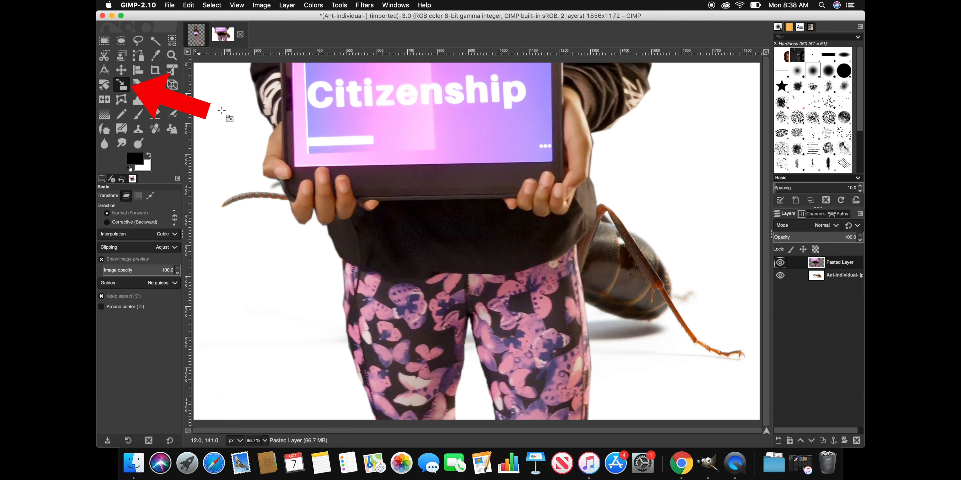
click(371, 130)
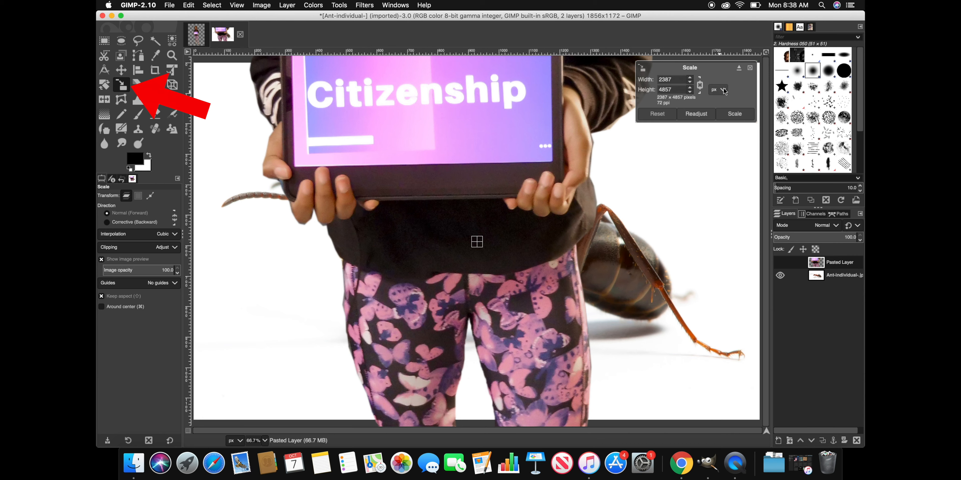
click(700, 87)
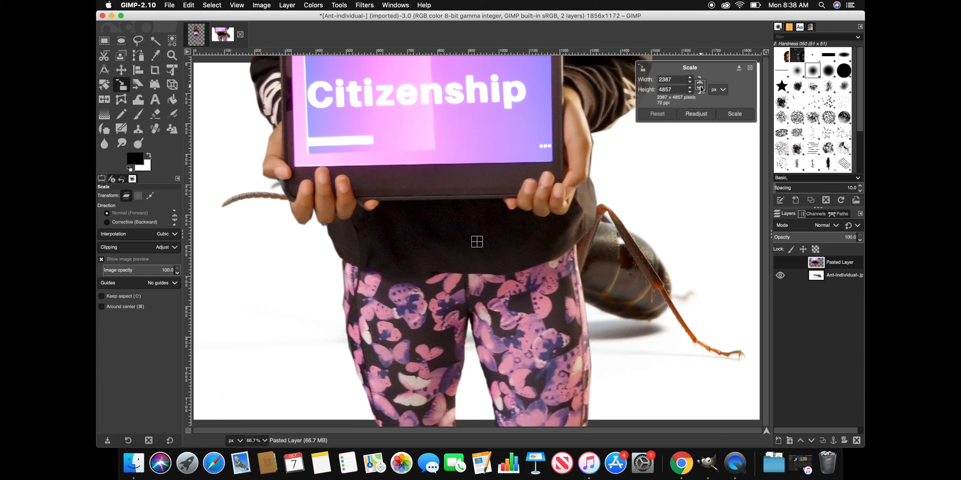
click(699, 87)
drag(356, 85, 863, 479)
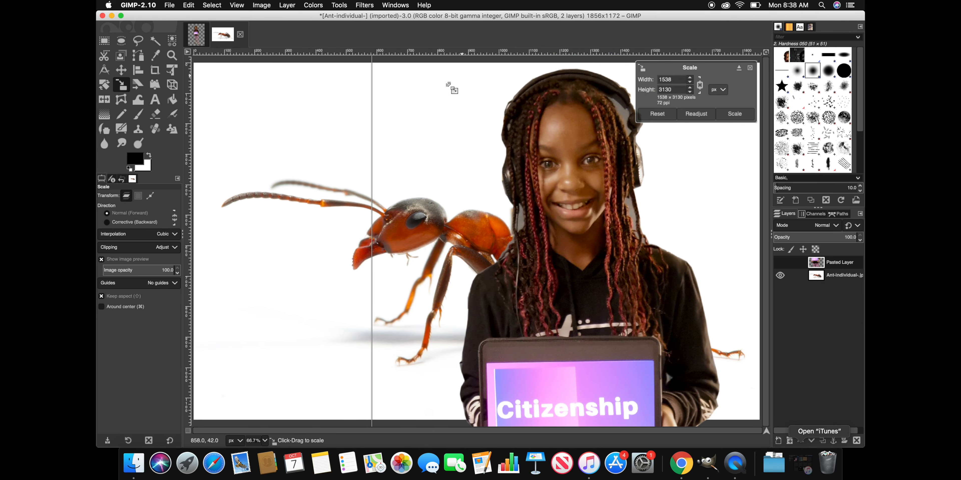
drag(449, 84, 579, 415)
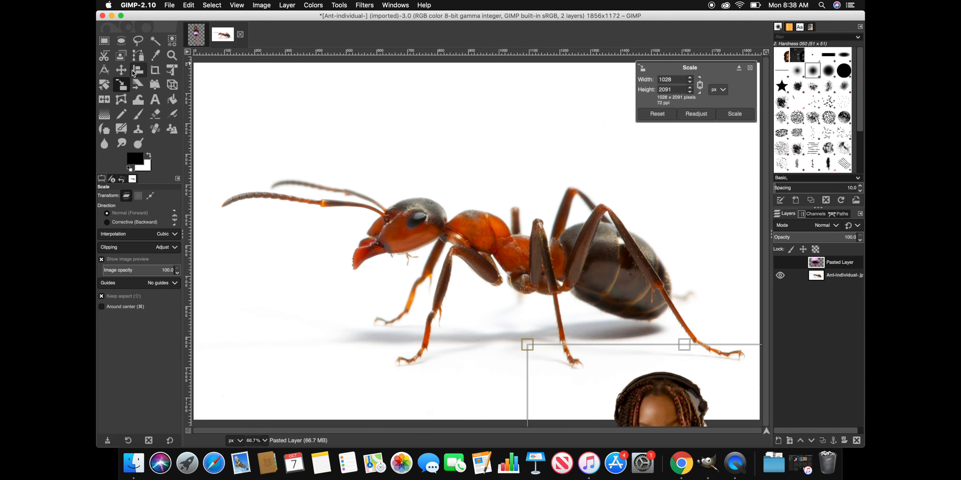
Step: Move the girl layer up over the ant and shrink it further so she spans about the full image height
click(121, 75)
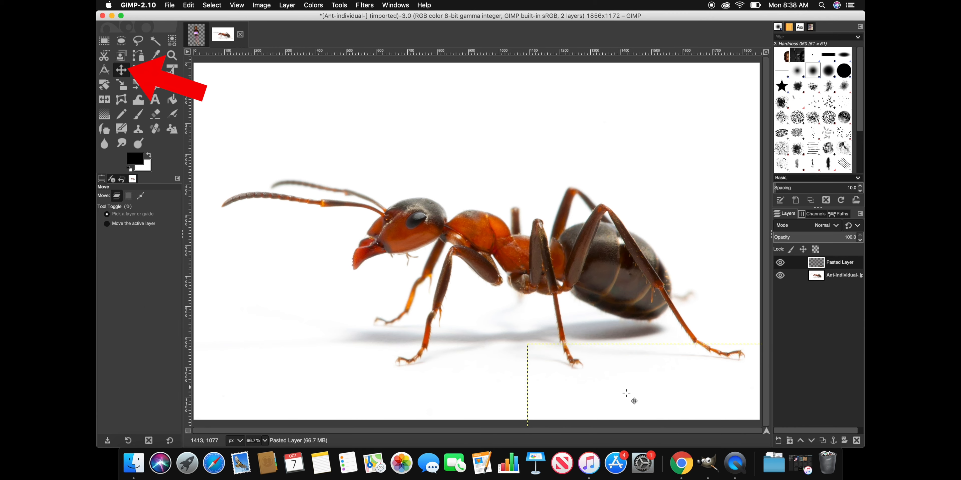
drag(622, 389, 362, 149)
click(122, 85)
drag(290, 105, 664, 157)
click(121, 70)
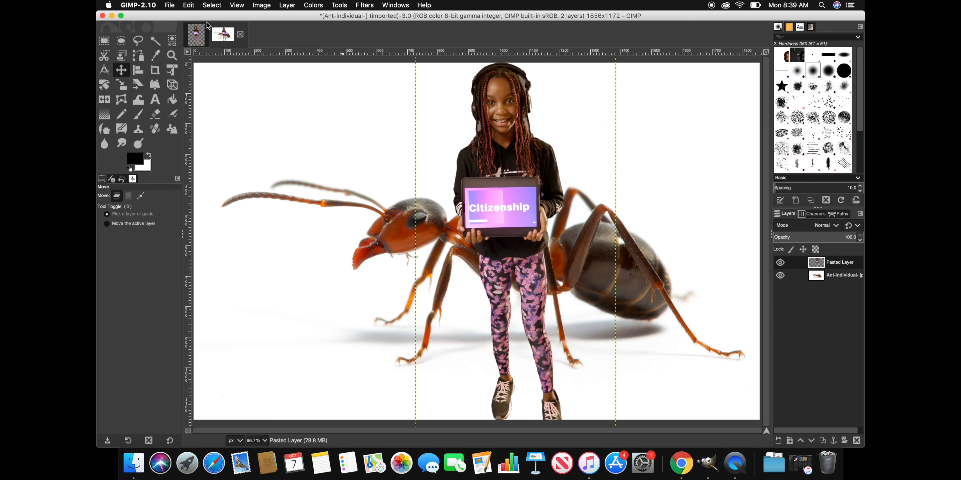
Step: Scale the girl layer down slightly more and position her whole figure over the middle of the ant's body
click(121, 85)
drag(431, 86, 469, 159)
click(122, 70)
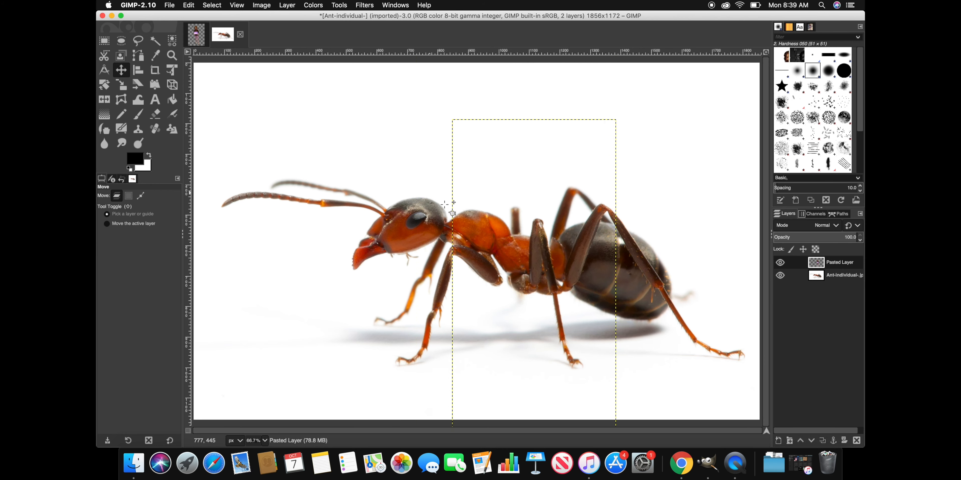
drag(506, 213, 529, 153)
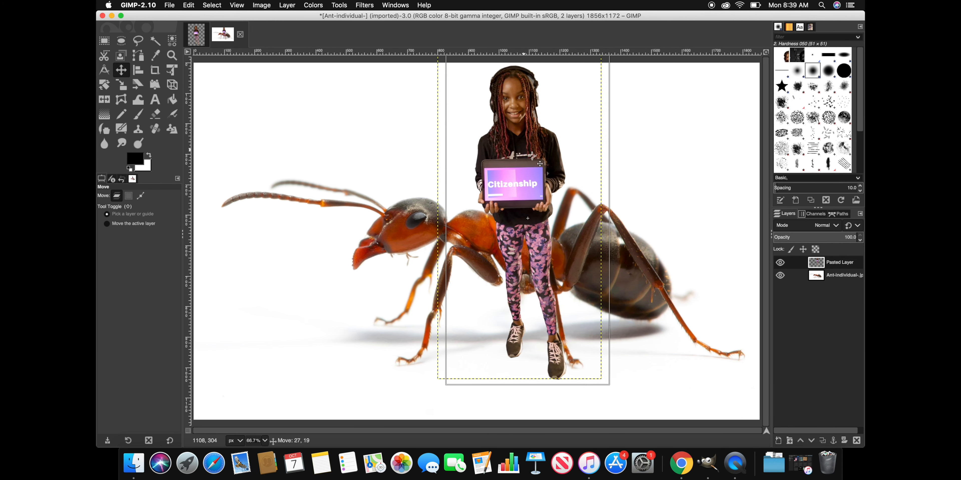
Step: Select a rectangle of about 1821 × 966 px around the entire ant on the Ant-individual layer and copy it
click(105, 41)
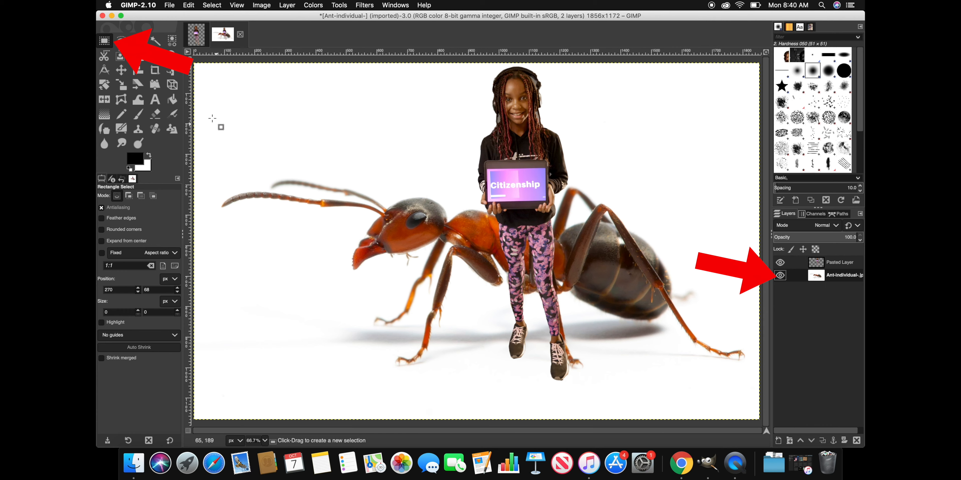
drag(203, 98, 761, 393)
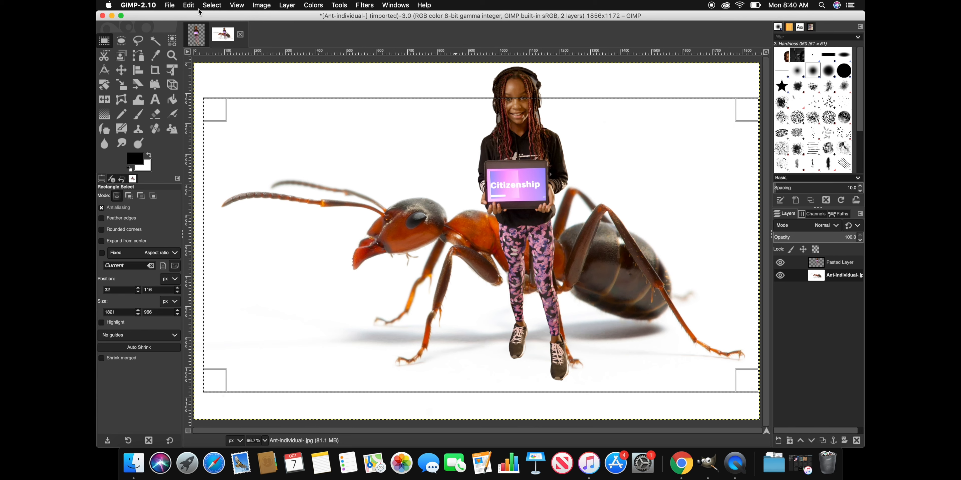
click(188, 6)
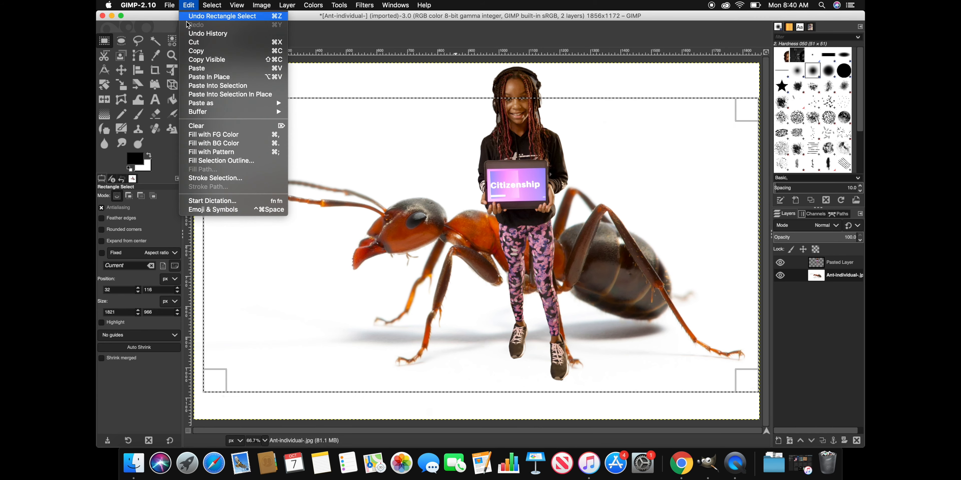
click(201, 54)
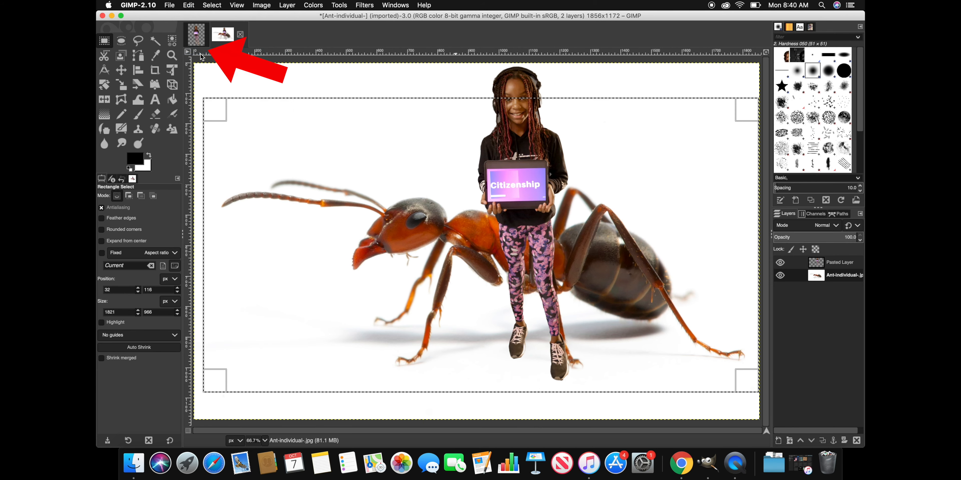
Step: Paste the copied ant as a new layer and move that layer above the girl's layer
click(189, 4)
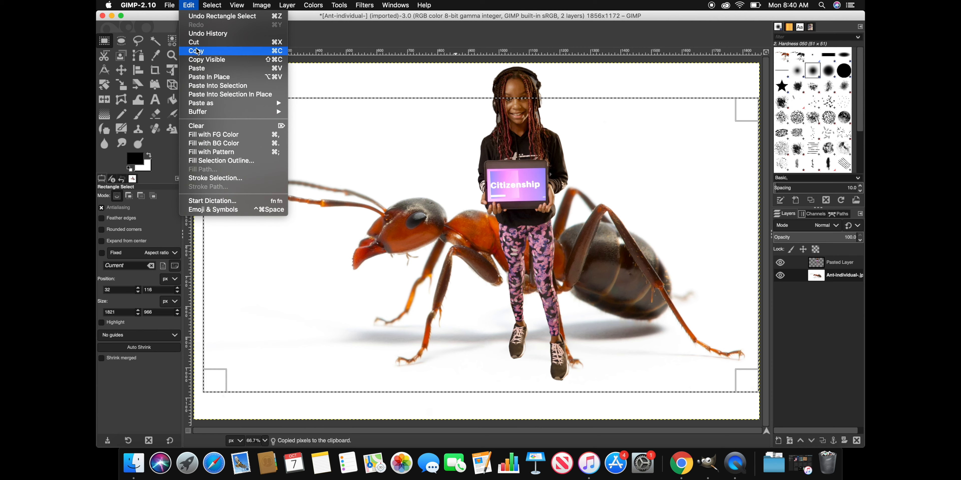
click(198, 68)
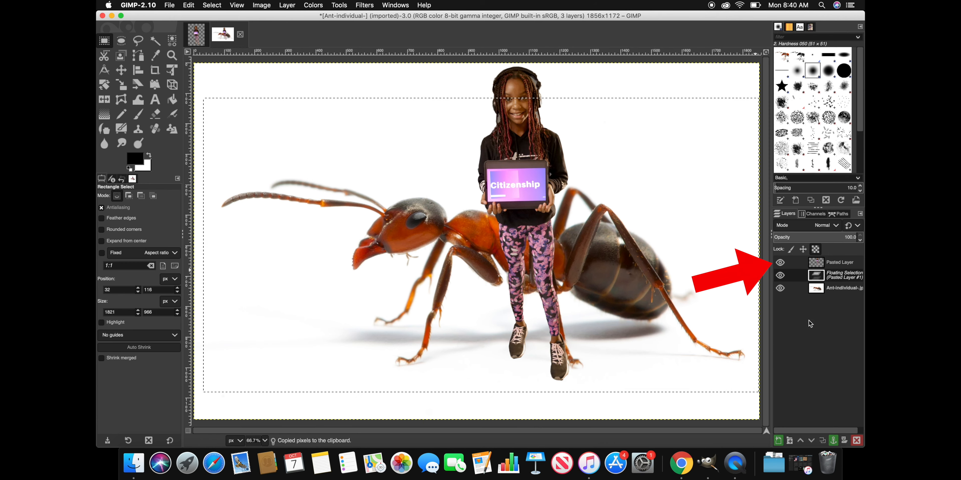
click(777, 441)
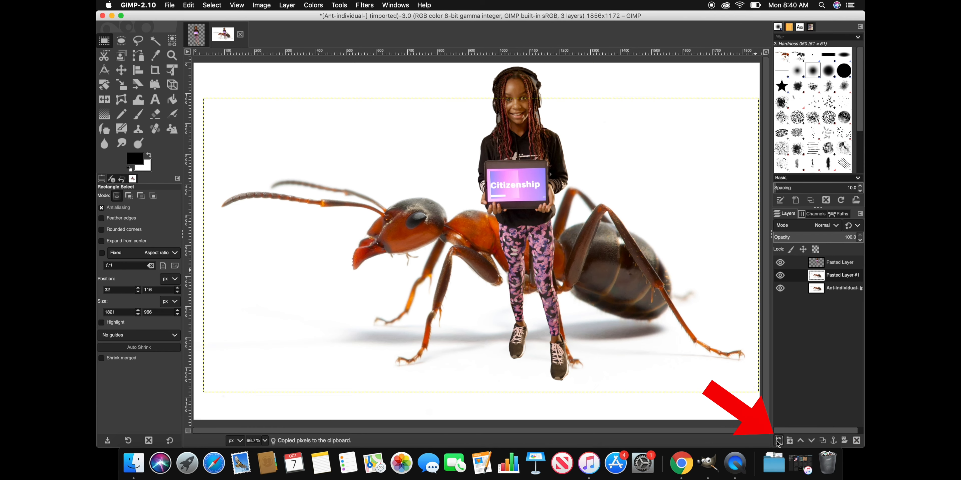
click(821, 276)
drag(820, 275, 817, 261)
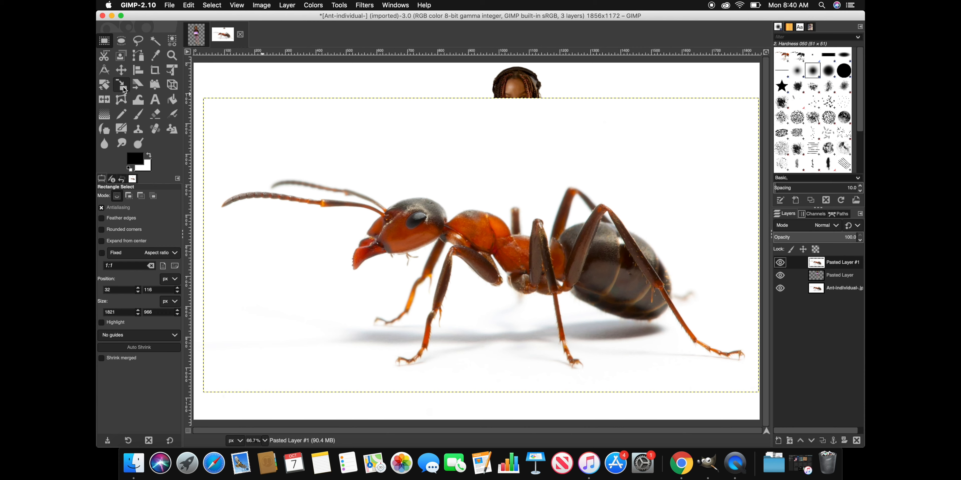
Step: Erase the top ant layer over the girl's face, and enlarge the eraser to 143 to uncover her neck and shoulders
click(156, 116)
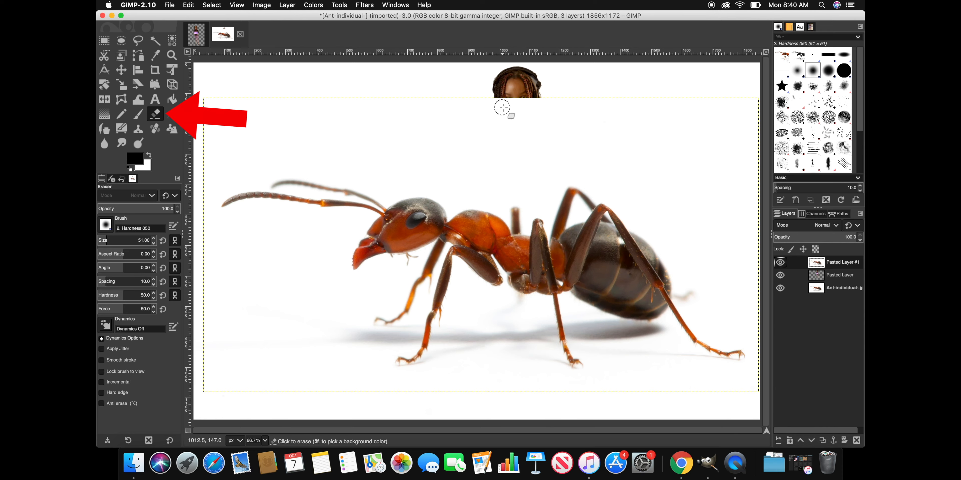
mouse_move(511, 106)
mouse_down()
mouse_move(537, 103)
mouse_move(485, 97)
mouse_move(534, 109)
mouse_move(543, 103)
mouse_move(534, 94)
mouse_move(520, 110)
mouse_move(492, 105)
mouse_move(544, 117)
mouse_up()
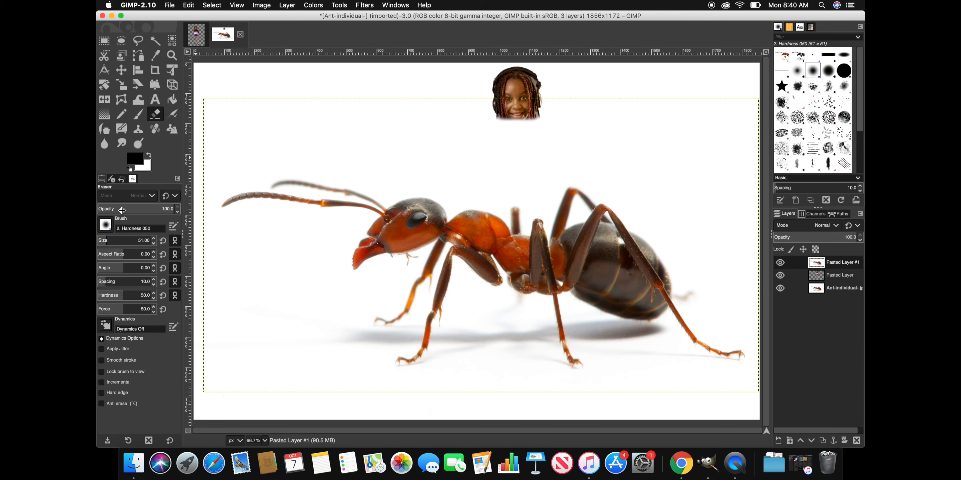
click(114, 241)
drag(127, 242, 163, 242)
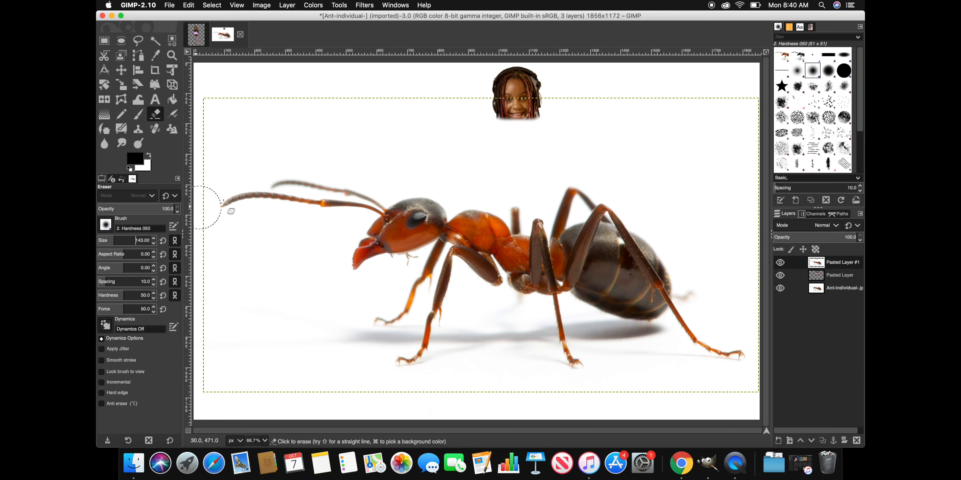
key(super+z)
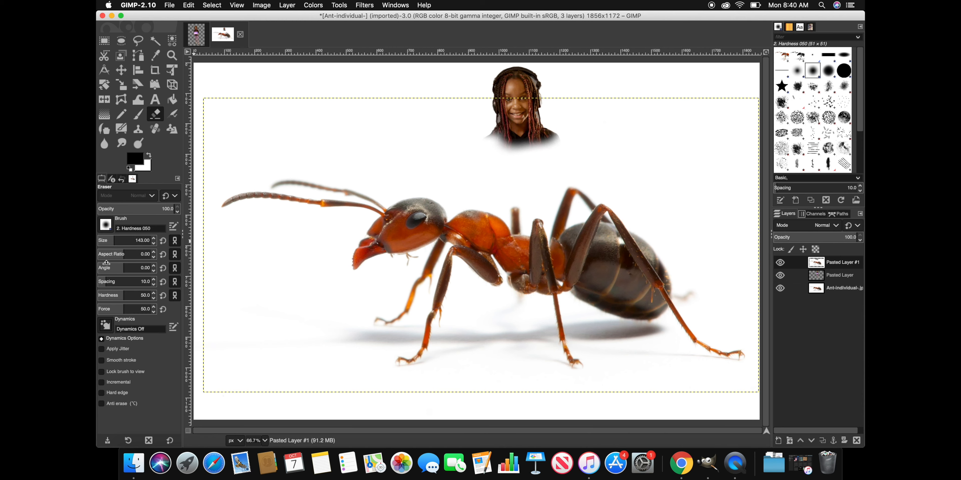
Step: Erase the top ant layer over the girl's torso and one shoe, first at eraser hardness 100, then at 28
drag(124, 296, 472, 302)
click(496, 160)
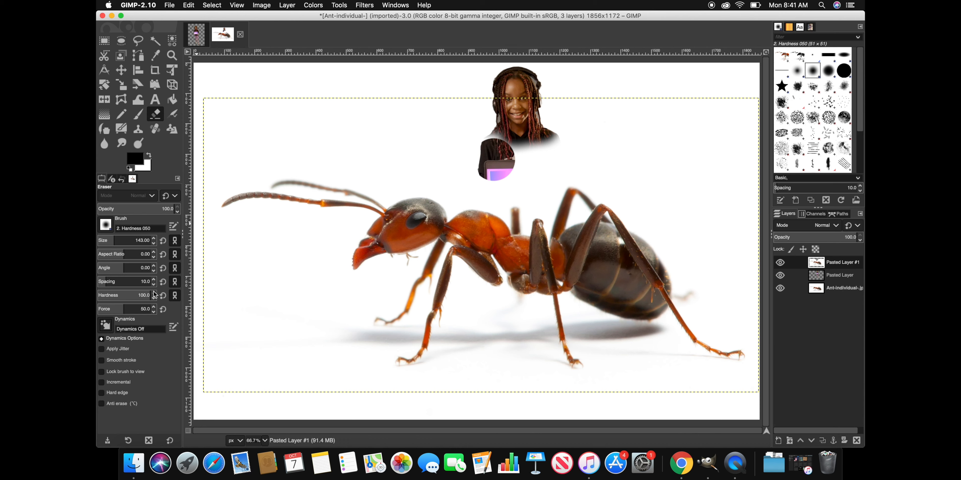
drag(148, 295, 113, 294)
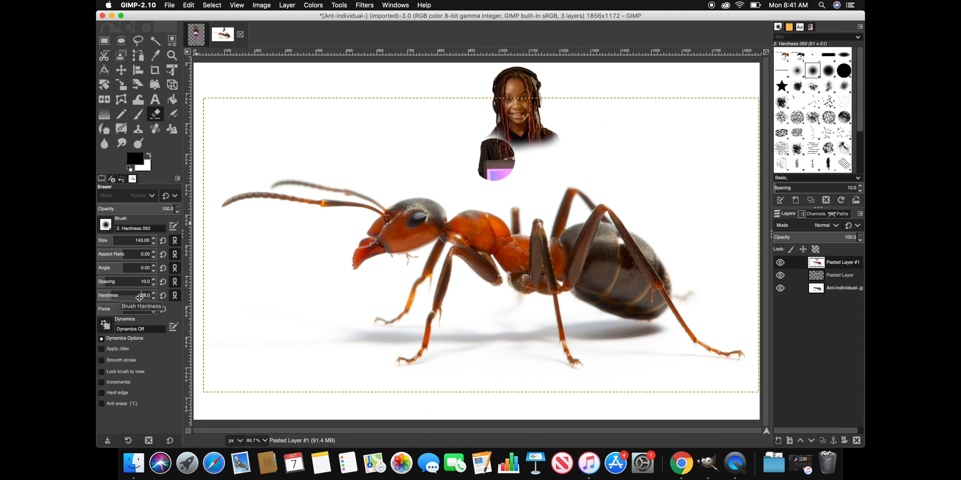
mouse_move(571, 129)
mouse_down()
mouse_move(530, 149)
mouse_move(495, 140)
mouse_move(552, 156)
mouse_move(489, 157)
mouse_move(564, 161)
mouse_move(496, 179)
mouse_move(544, 176)
mouse_move(530, 187)
mouse_up()
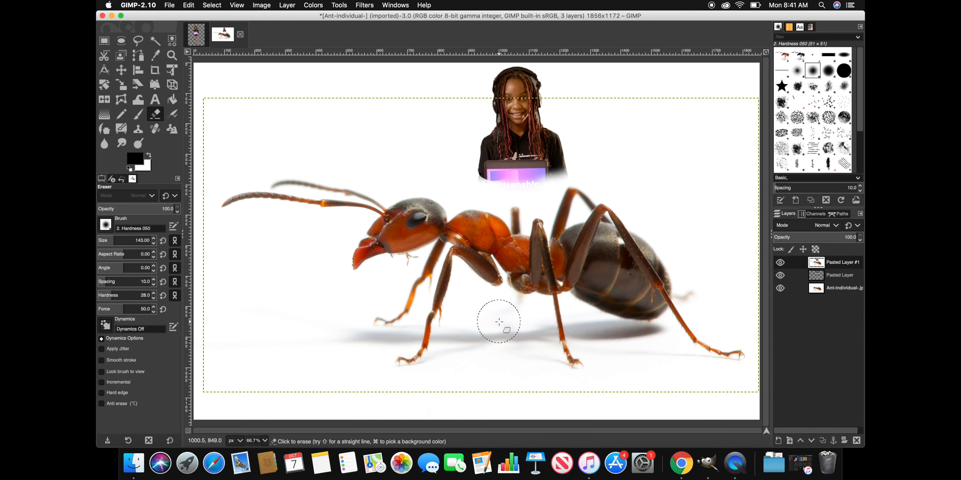
mouse_move(500, 319)
mouse_down()
mouse_move(516, 334)
mouse_move(514, 321)
mouse_move(501, 324)
mouse_move(504, 365)
mouse_move(526, 366)
mouse_up()
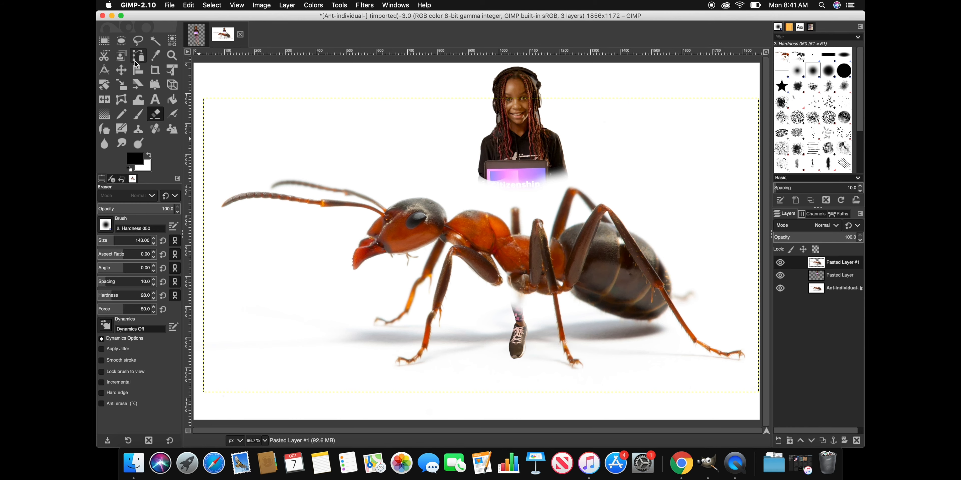
Step: Zoom to 300% and erase the top ant layer closely along the ant's back and leg edges with a size 11 eraser
click(171, 55)
scroll(497, 230, up, 4)
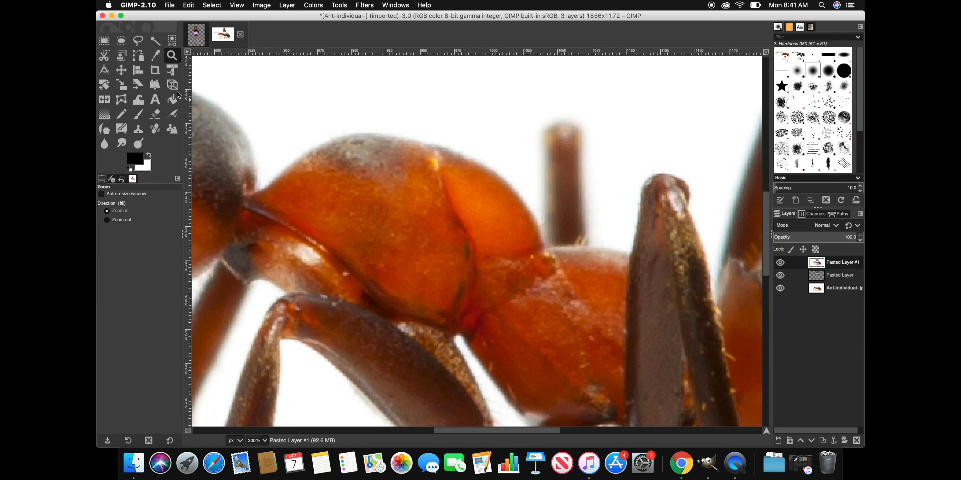
click(155, 113)
scroll(555, 129, up, 3)
mouse_move(427, 275)
mouse_down()
mouse_move(456, 321)
mouse_move(448, 325)
mouse_move(493, 337)
mouse_up()
drag(494, 338, 512, 361)
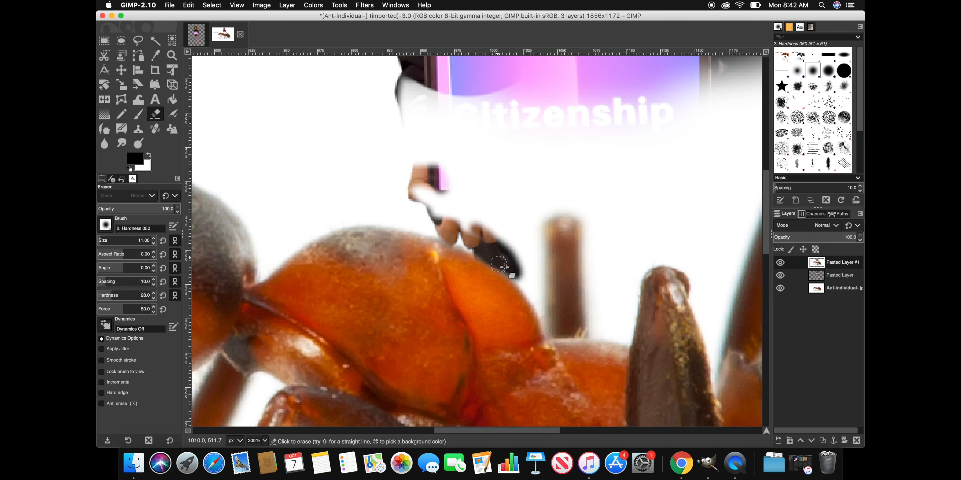
mouse_move(503, 267)
mouse_down()
mouse_move(543, 324)
mouse_move(551, 215)
mouse_move(629, 344)
mouse_move(663, 264)
mouse_up()
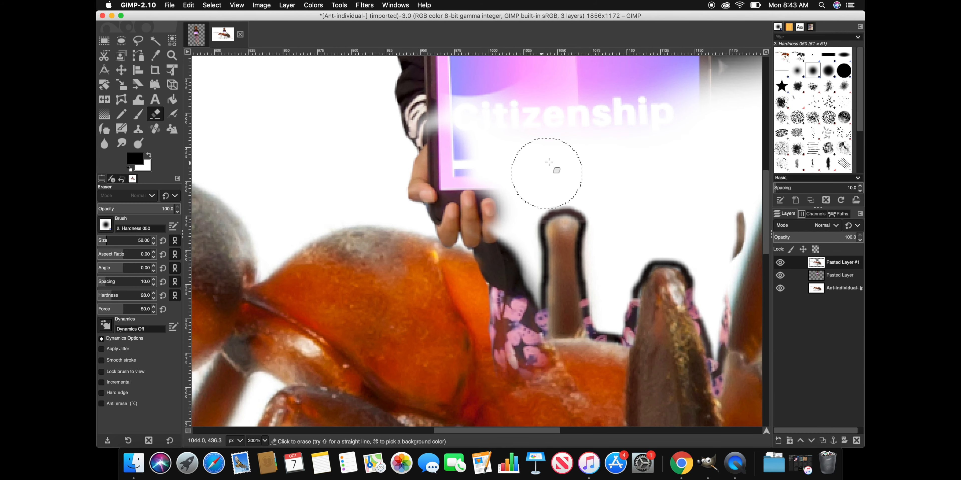
Step: Erase the remaining white over the girl's tablet, hands and hips between the ant's legs, using eraser sizes 52 and 30
mouse_move(547, 165)
mouse_down()
mouse_move(484, 123)
mouse_move(601, 242)
mouse_up()
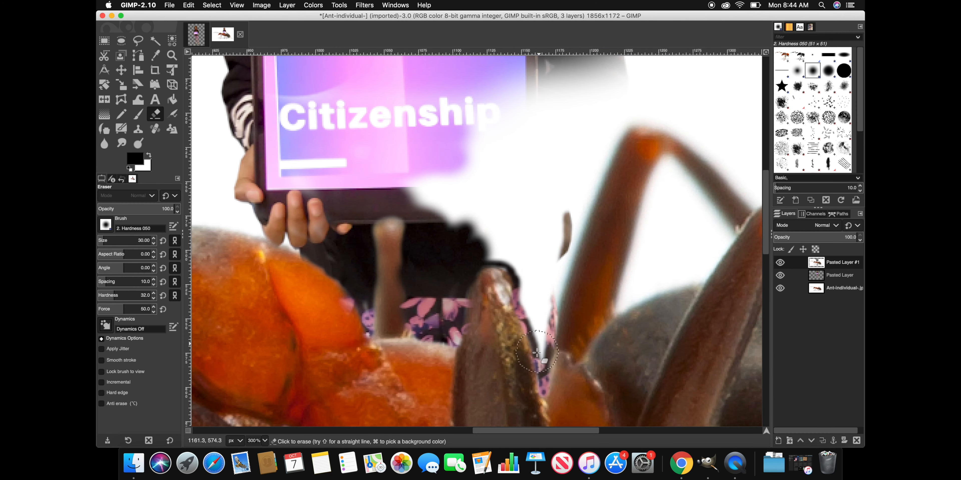
drag(548, 335, 485, 112)
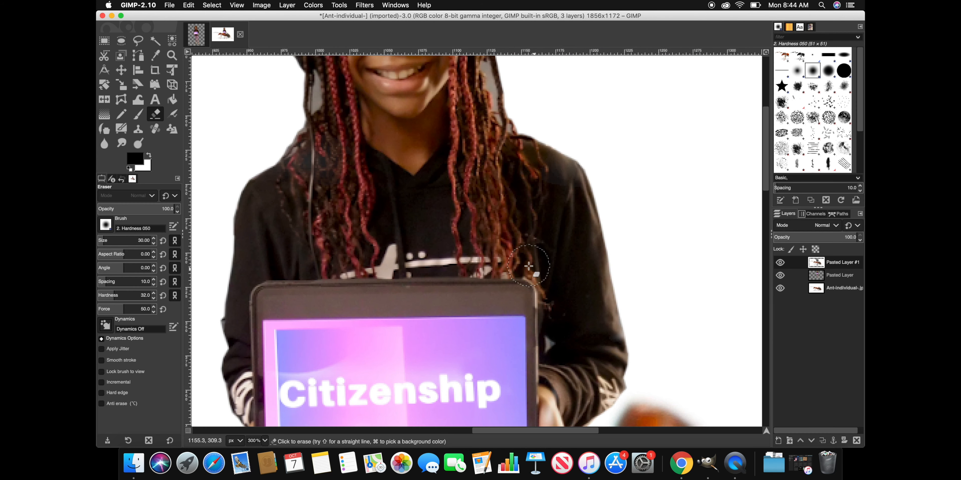
scroll(505, 202, up, 5)
scroll(507, 202, down, 3)
scroll(506, 202, up, 3)
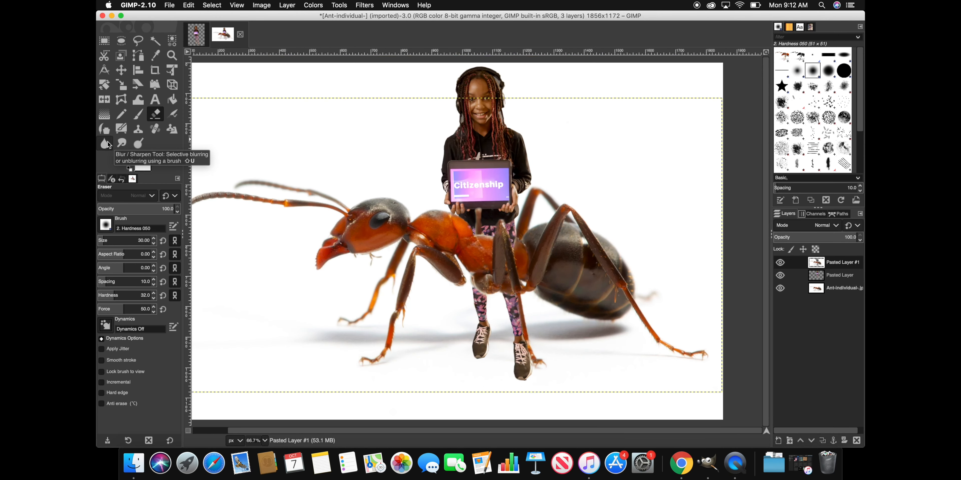
Step: Clean the edge of the ant's underside above the girl's leg on Pasted Layer #1 with a size 8 eraser
click(105, 144)
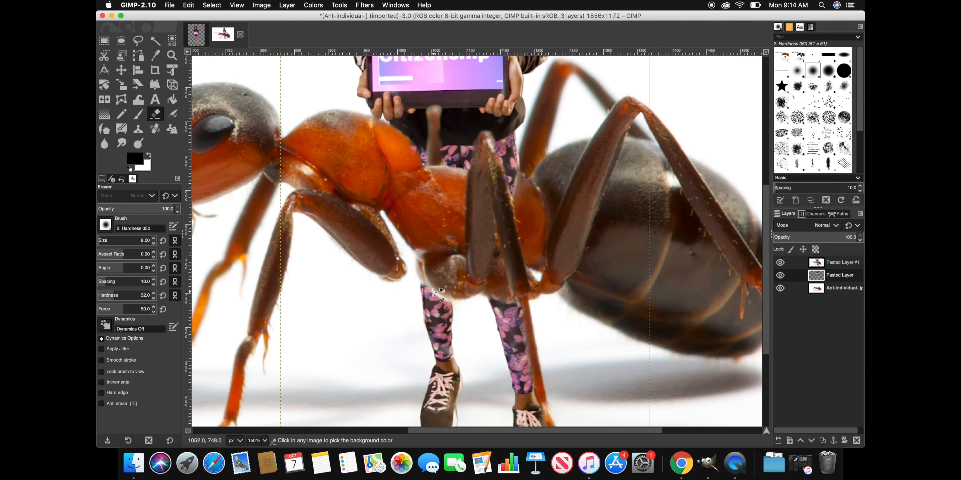
click(842, 262)
mouse_move(426, 285)
mouse_down()
mouse_move(444, 295)
mouse_move(430, 286)
mouse_up()
scroll(619, 314, down, 2)
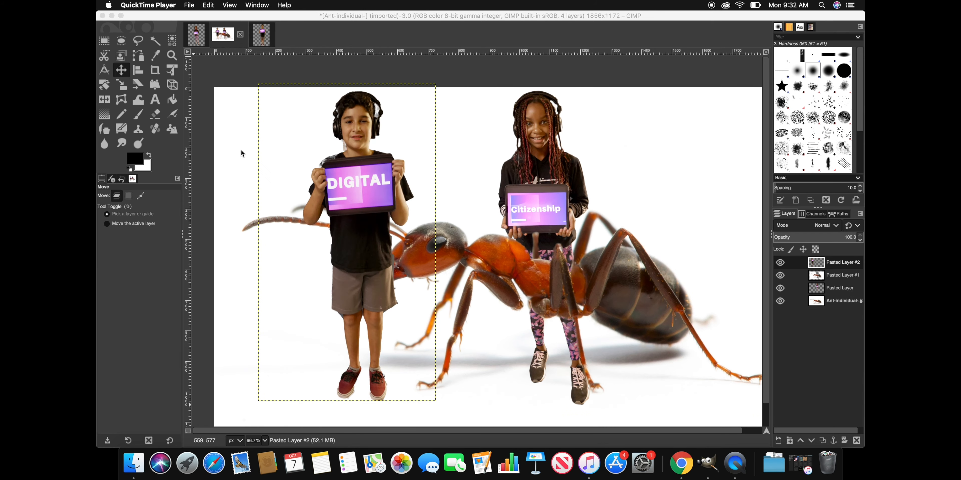
Step: Move the boy beside the girl and place Pasted Layer #2 directly above the Ant-individual layer
click(351, 175)
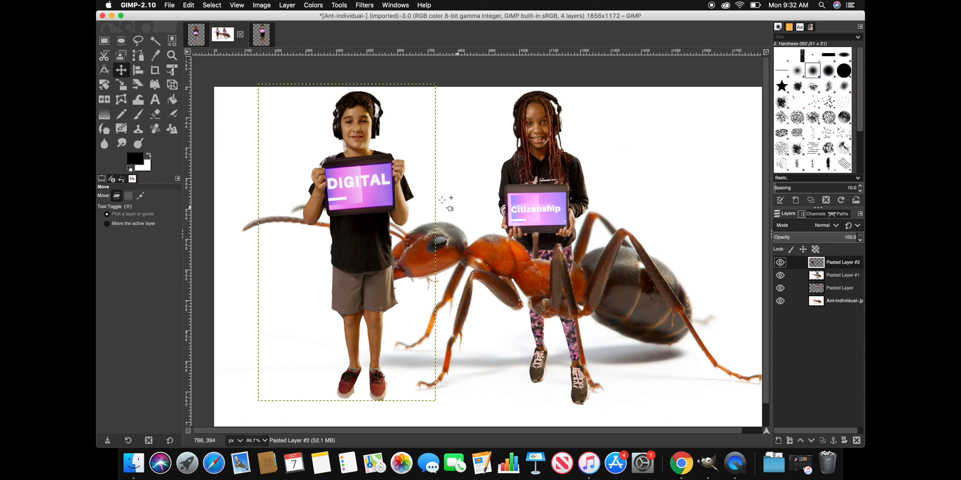
drag(353, 192, 453, 194)
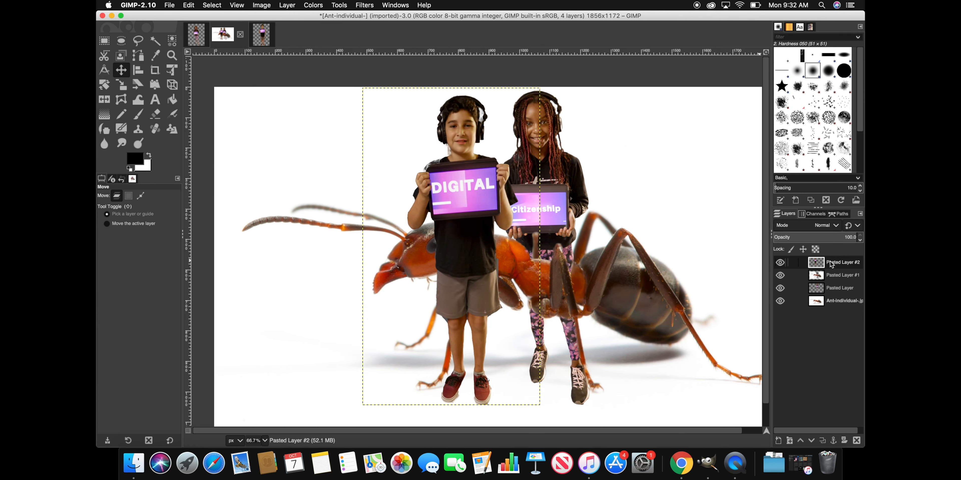
drag(831, 265, 824, 294)
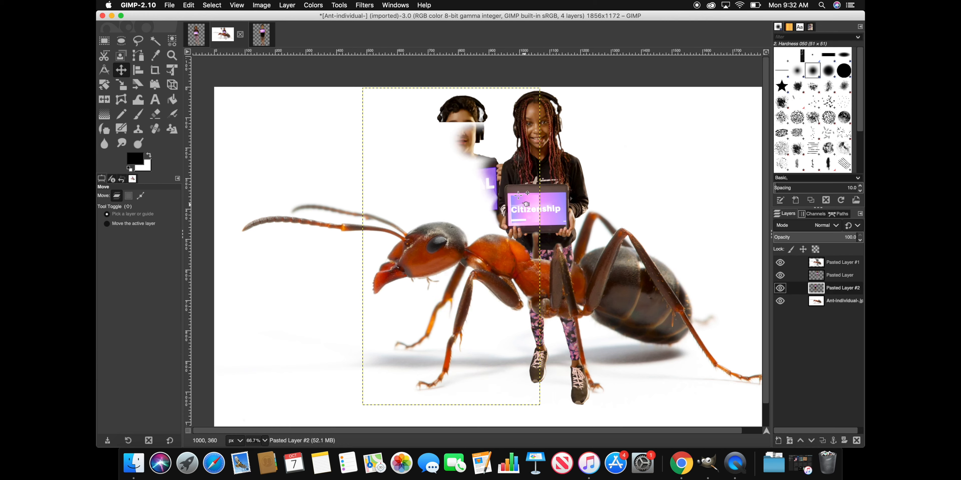
Step: Undo the stray erasing and erase Pasted Layer #1 over the boy's figure with a size 86 eraser
click(155, 114)
click(110, 239)
mouse_move(462, 133)
mouse_down()
mouse_move(473, 135)
mouse_move(453, 159)
mouse_move(472, 234)
mouse_move(416, 194)
mouse_move(421, 217)
mouse_up()
key(ctrl+z)
click(842, 262)
drag(479, 331, 484, 294)
Step: Select the white background of Pasted Layer #1 by color and delete it
click(313, 5)
mouse_move(213, 5)
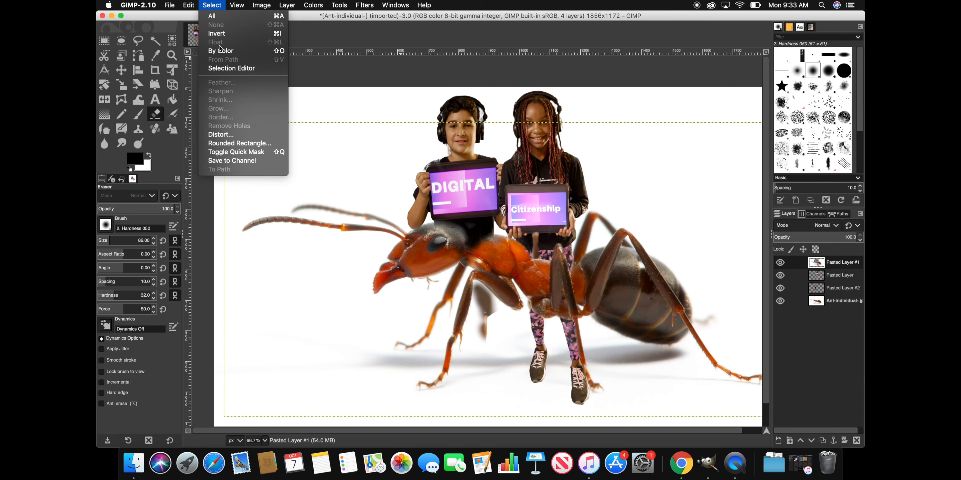
click(220, 51)
click(336, 168)
key(Delete)
Step: Clear the selection and erase the leftover light streak across the boy's lower legs on Pasted Layer #1
click(104, 41)
click(212, 5)
click(839, 275)
click(835, 301)
click(155, 115)
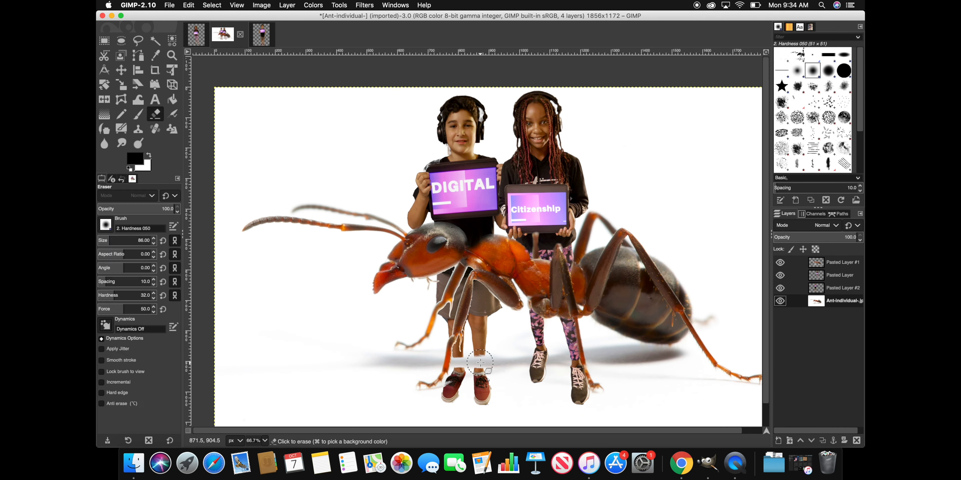
click(842, 262)
Step: Create a tall text box in the empty area beside the boy reading "DIGITAL CITITIZENSHIP IS NOT FOR ANTS"
click(155, 99)
mouse_move(224, 102)
mouse_down()
mouse_move(386, 268)
mouse_move(438, 400)
mouse_up()
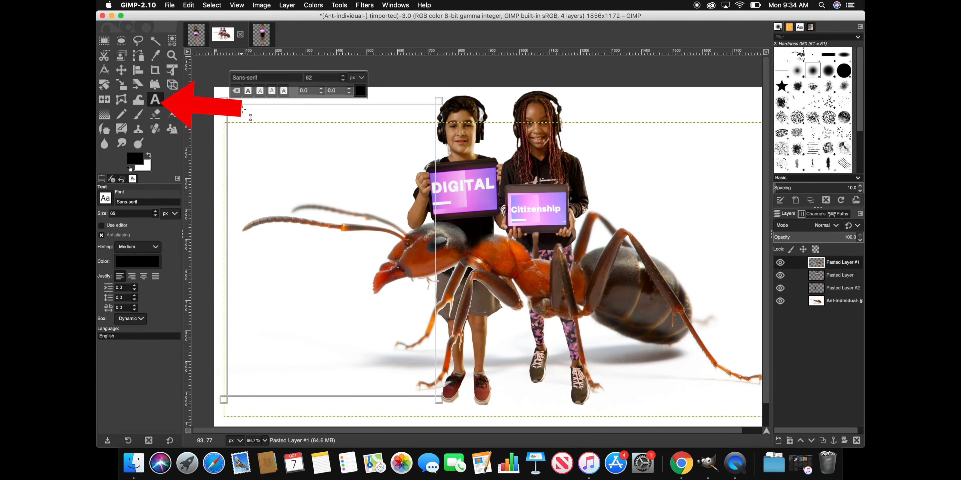
text(DIGITAL CITI`)
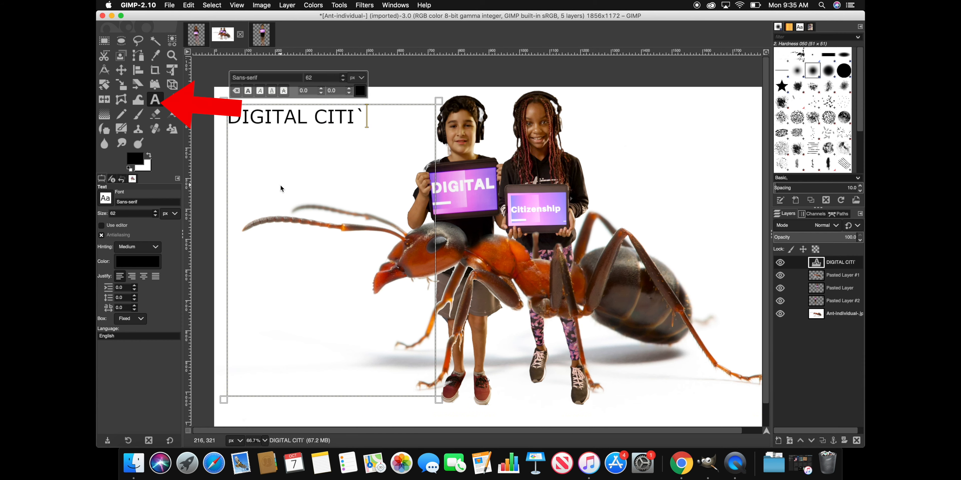
key(BackSpace)
text(TIZENSHIP IS NOT F )
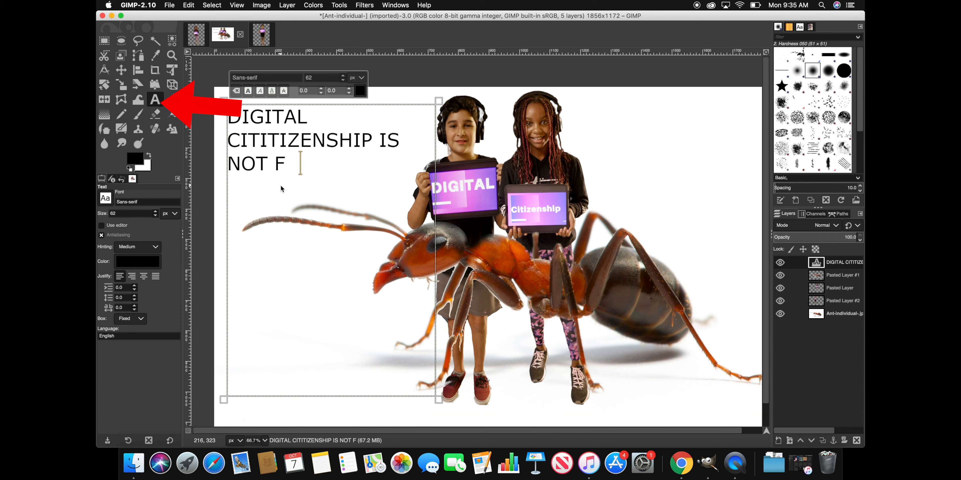
text(OR ANTS)
Step: Format the whole slogan in bold Impact Condensed at size 150
key(super+a)
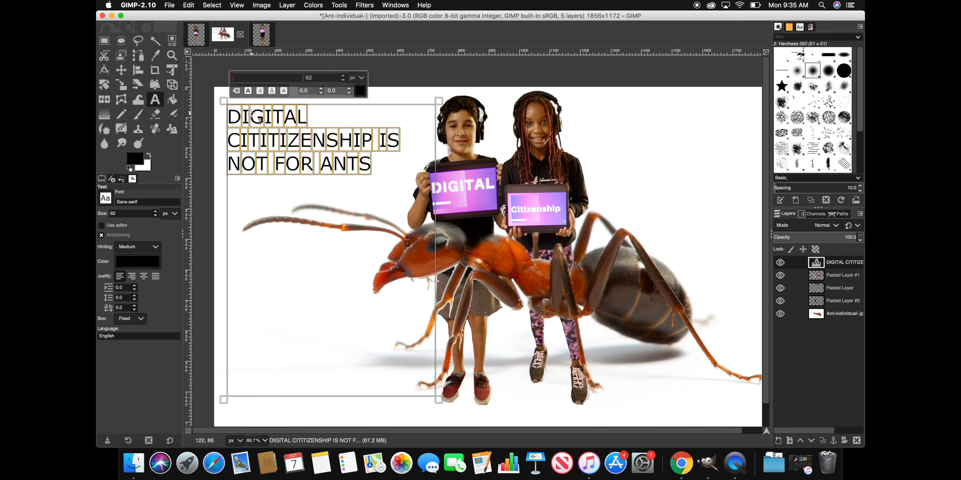
key(Return)
click(248, 91)
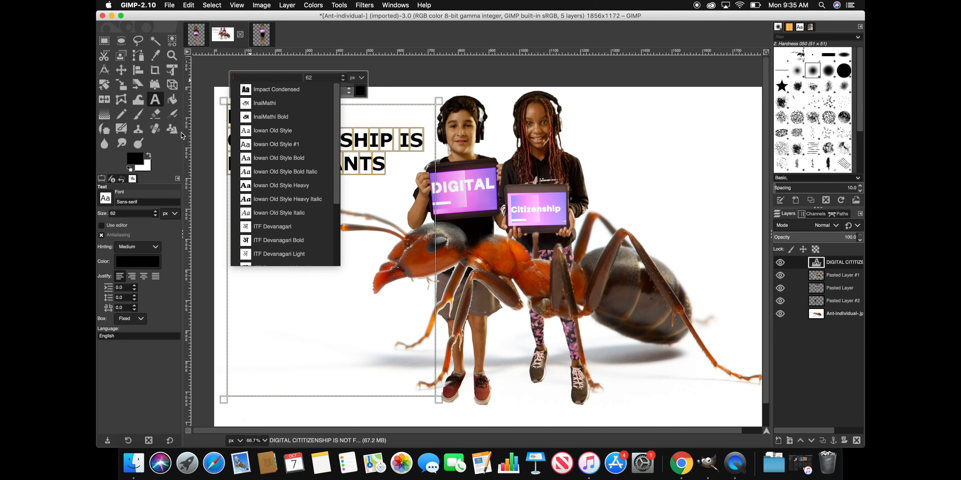
click(282, 89)
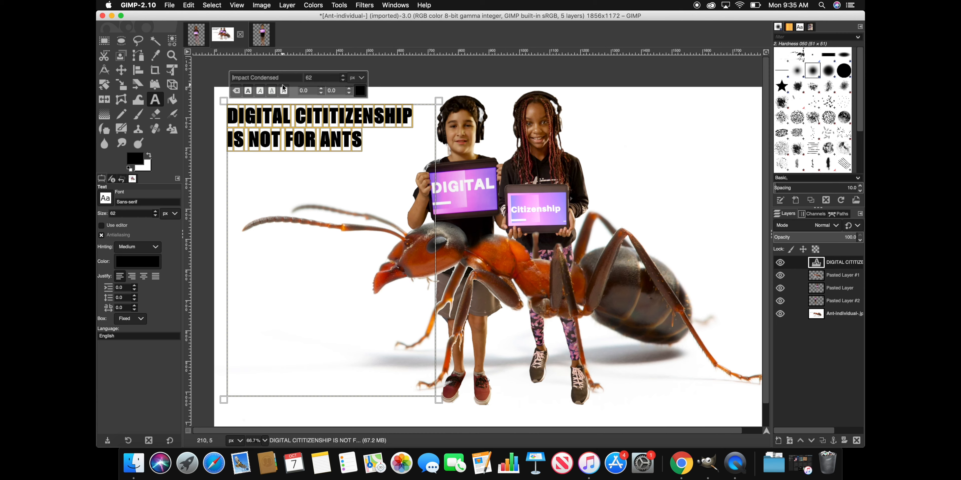
double_click(309, 78)
text(150)
key(Return)
click(633, 131)
Step: Move the text layer below all three pasted layers and shift the slogan slightly to the right
drag(843, 262, 843, 279)
click(121, 70)
drag(283, 298, 297, 298)
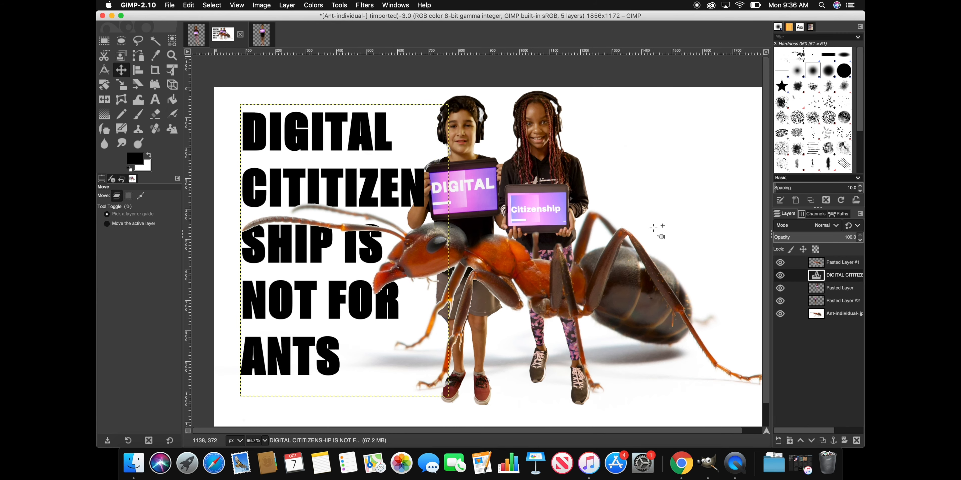
drag(842, 275, 842, 305)
Step: Set the size of the whole slogan text to 100
click(155, 100)
drag(243, 130, 343, 362)
double_click(309, 78)
text(100)
Step: Undo the first move of the slogan and reposition it lower and slightly further left on the poster
click(121, 70)
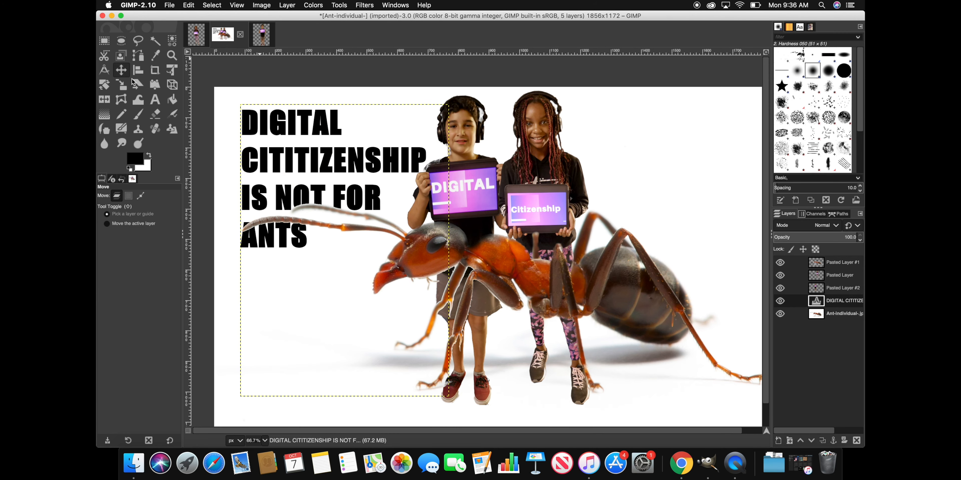
drag(309, 283, 301, 328)
key(super+z)
drag(306, 161, 294, 194)
Step: Insert a blank line after "CITITIZENSHIP" so that "IS NOT FOR ANTS" sits below the ant's antennae
click(155, 99)
click(414, 194)
key(Return)
key(Return)
key(Delete)
click(279, 95)
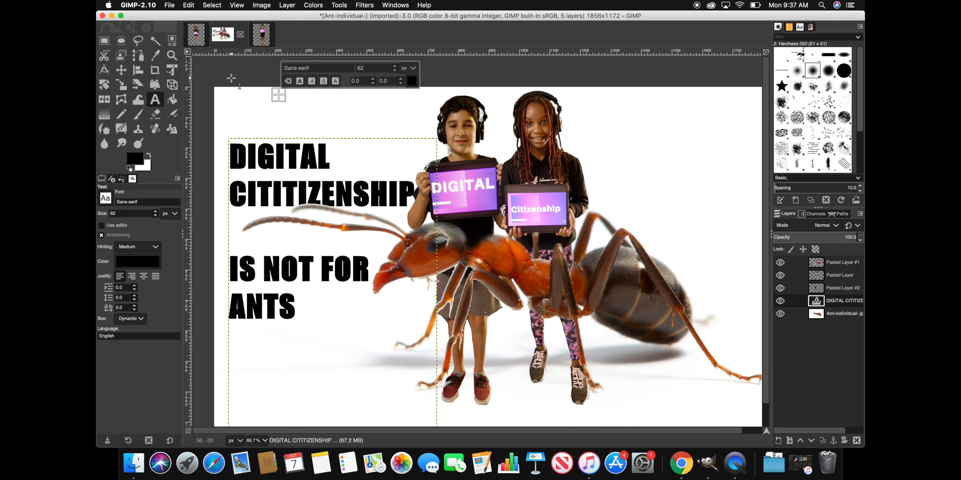
click(231, 79)
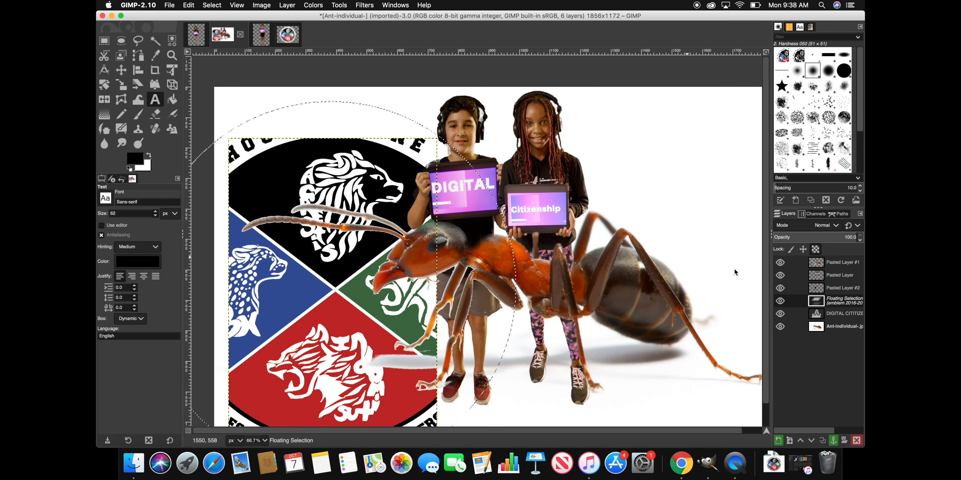
Step: Raise the pasted emblem above the other layers in the stack
click(800, 441)
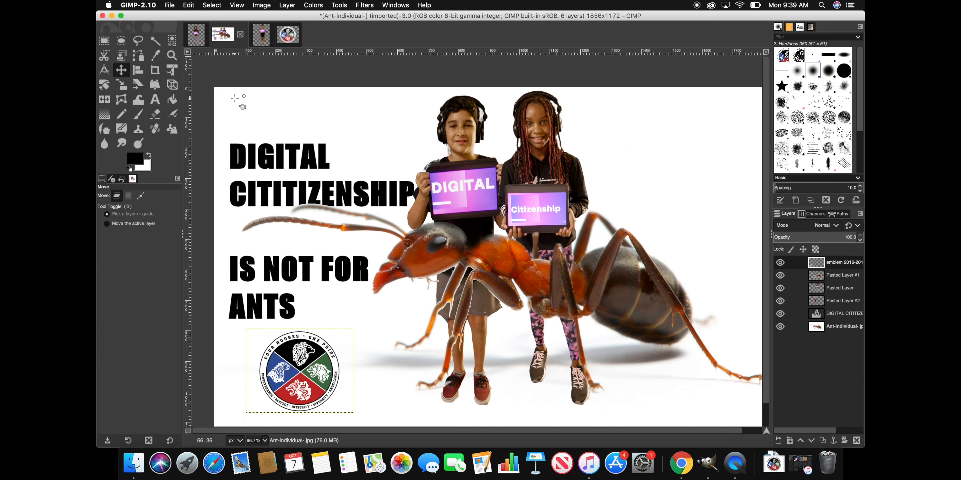
Step: Save the poster to the Desktop folder as DCPostertutorial.xcf
click(170, 6)
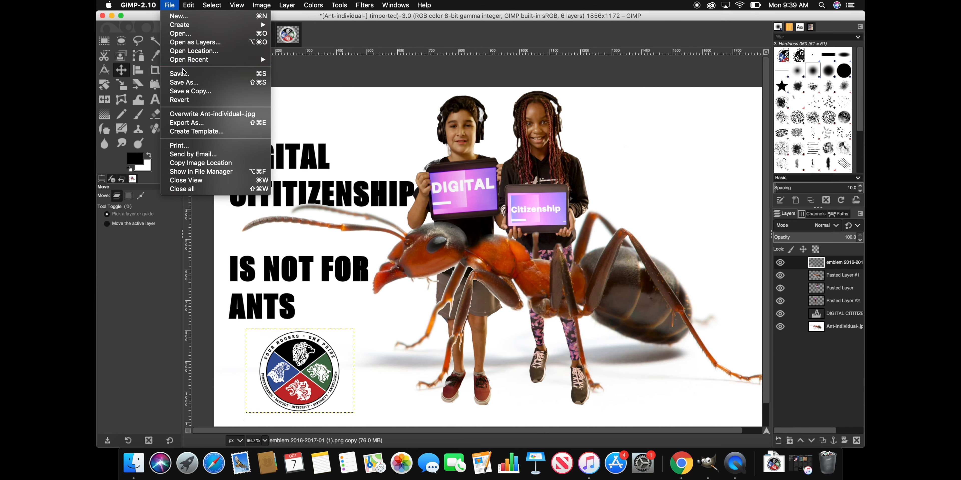
click(182, 85)
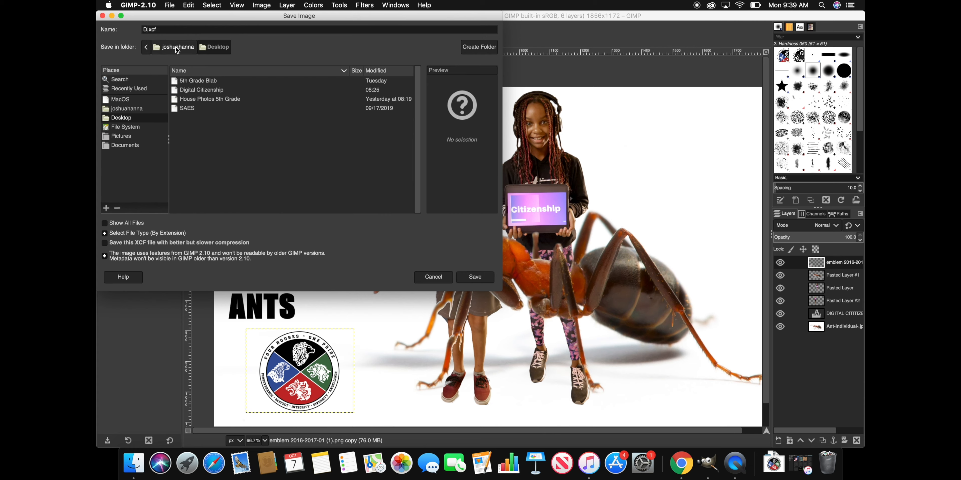
text(D)
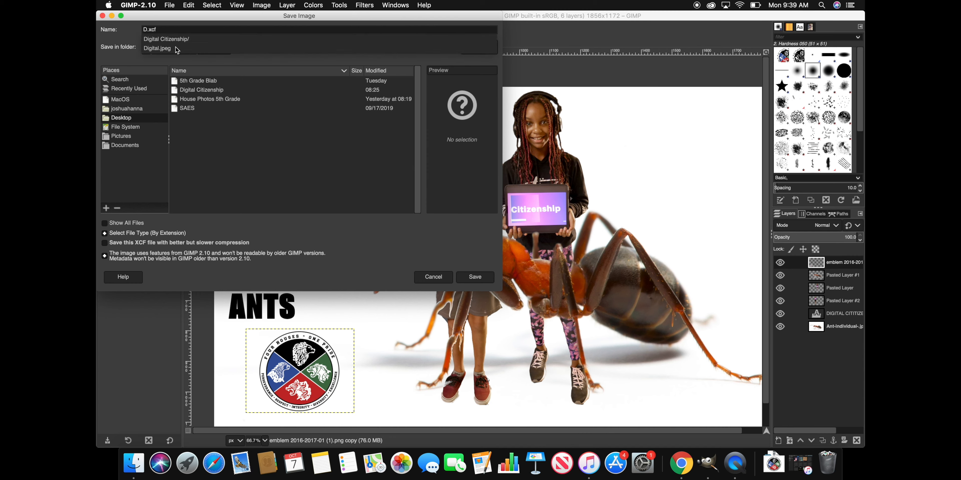
text(CPostertutorial)
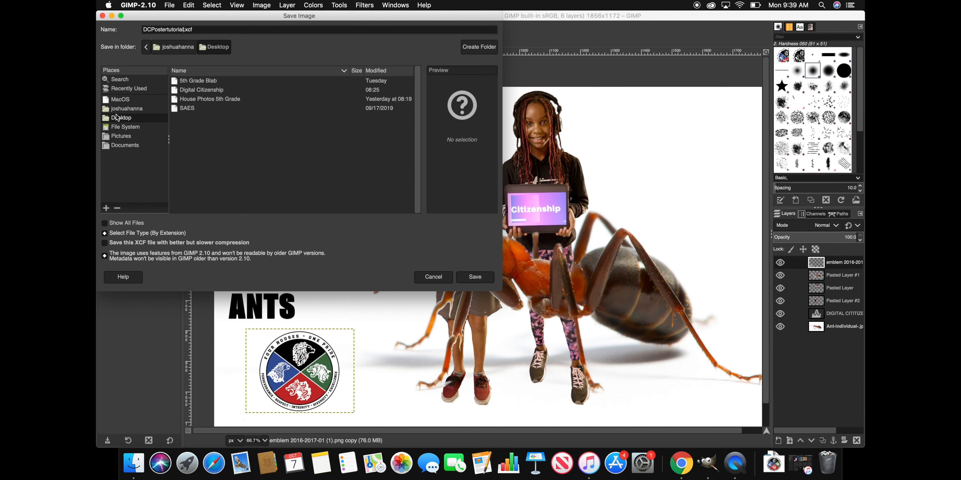
click(474, 277)
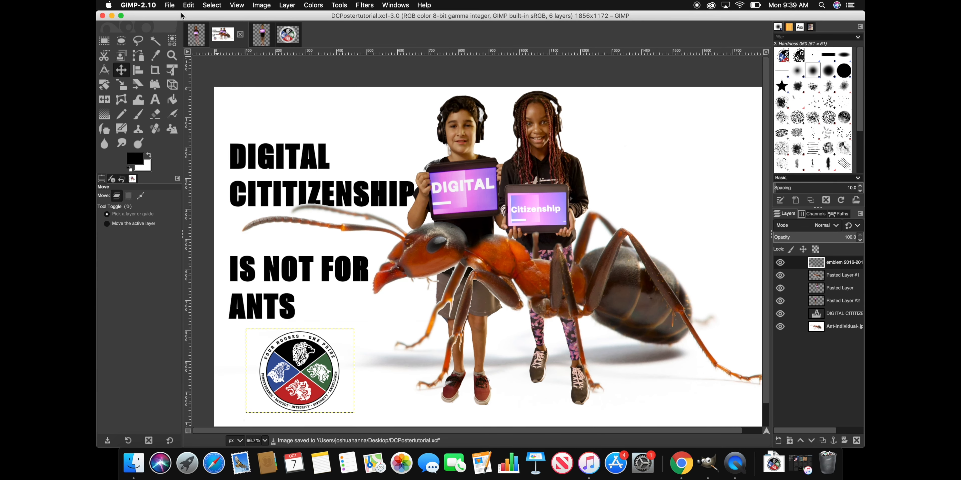
Step: Export the poster to the Desktop folder as a JPEG image named DCPostertutorial.jpg at quality 100
click(169, 5)
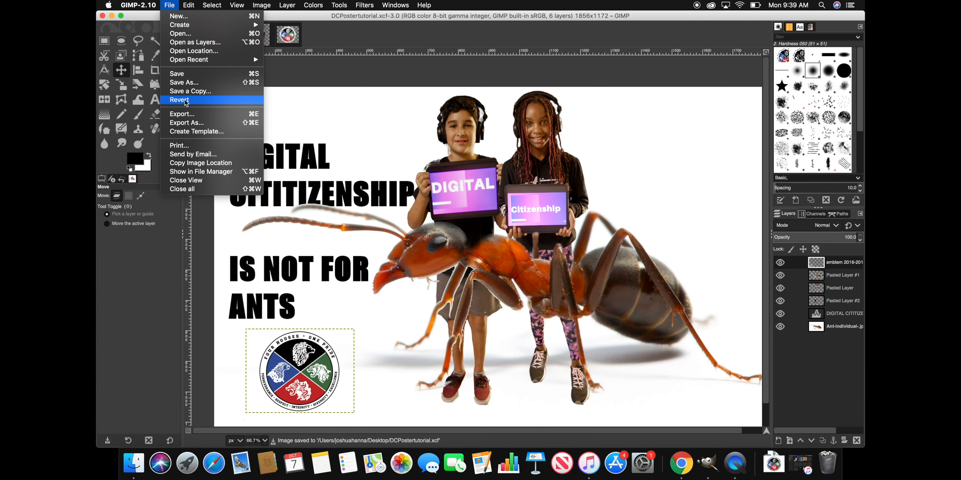
click(186, 123)
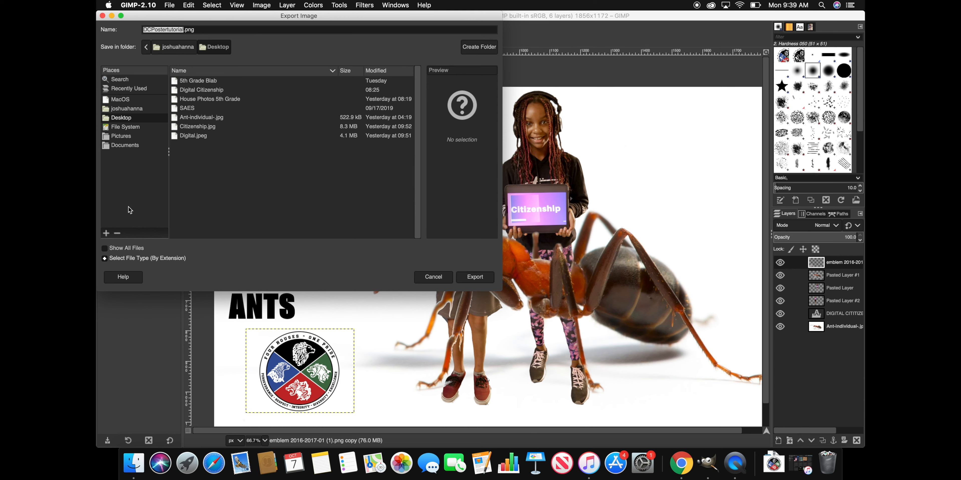
click(105, 249)
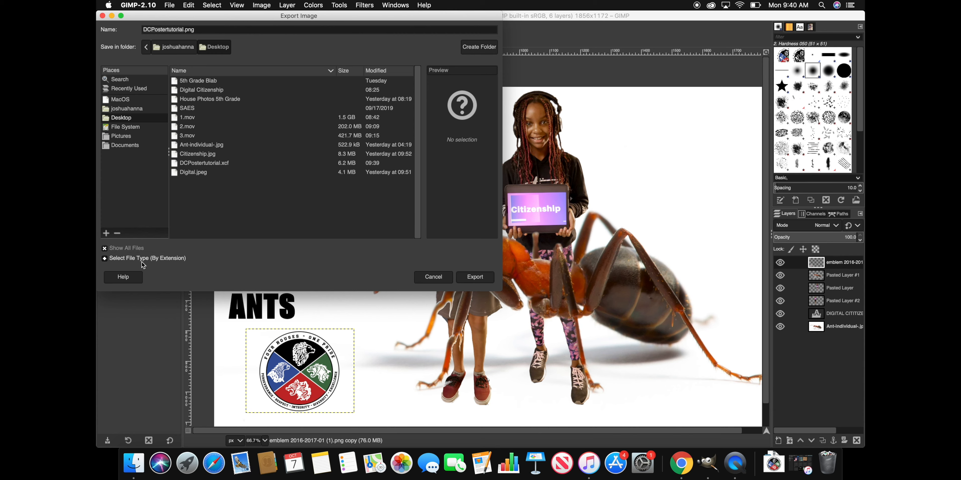
click(121, 259)
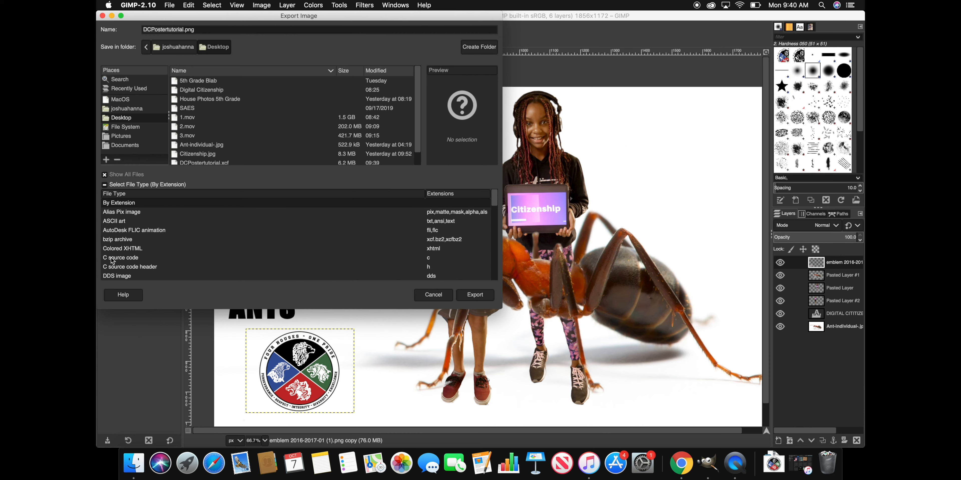
scroll(119, 235, down, 5)
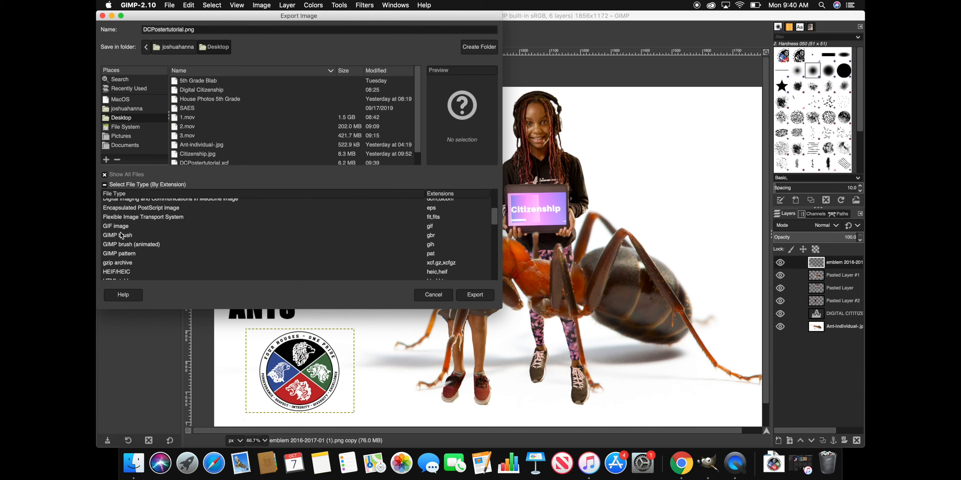
scroll(119, 241, down, 3)
click(115, 248)
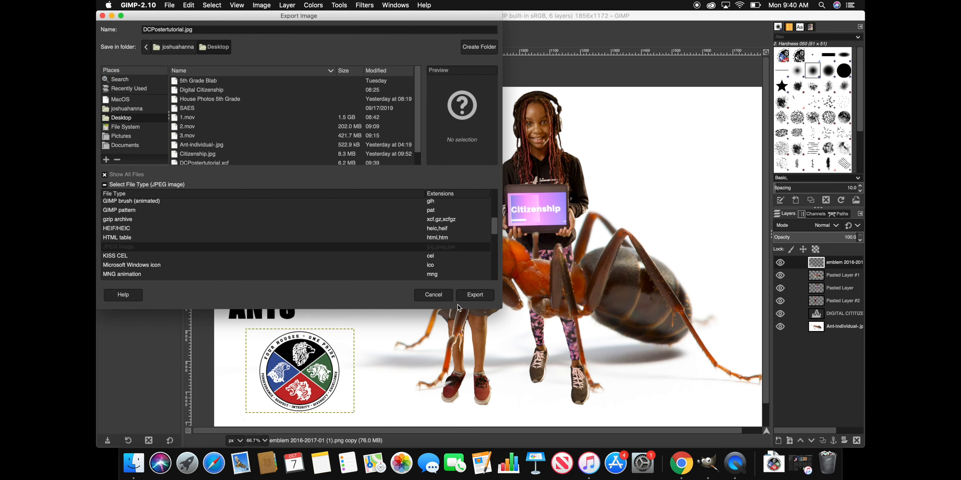
click(477, 298)
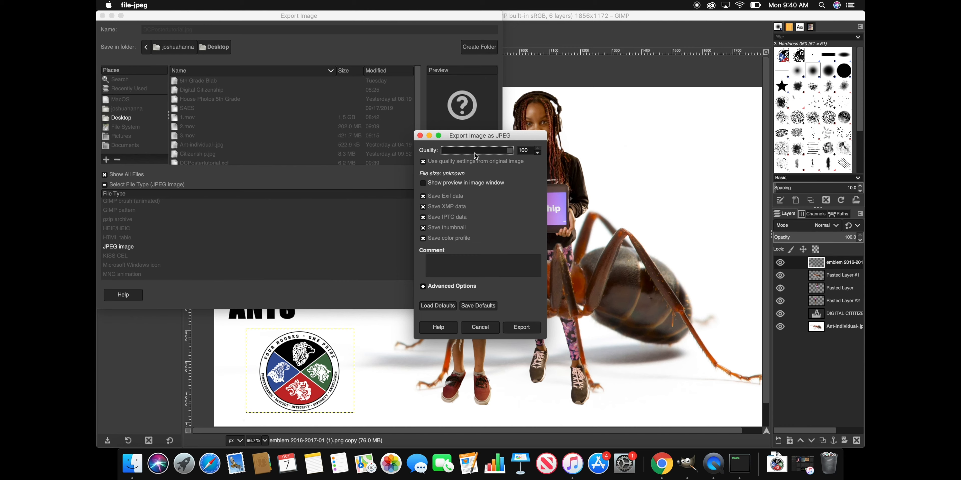
click(522, 329)
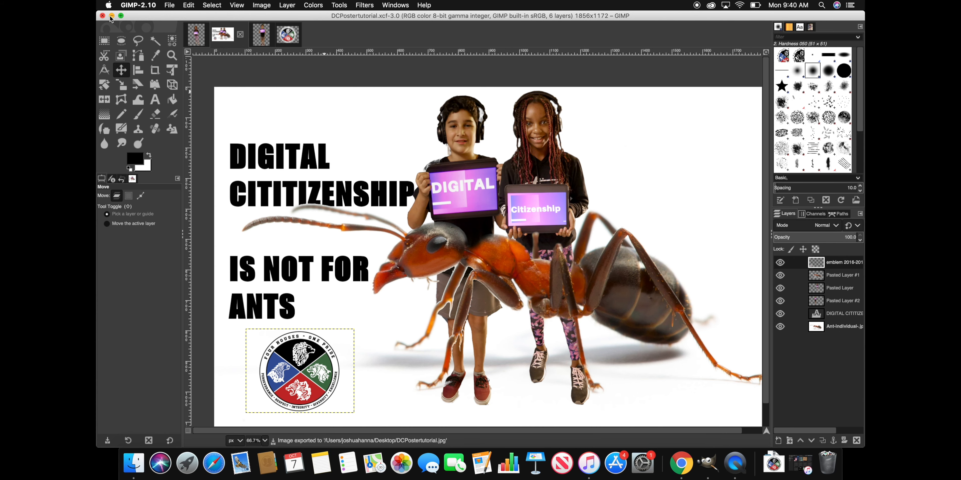
Step: Quit GIMP, discarding the unsaved changes in the imported Citizenship and Digital images
click(123, 5)
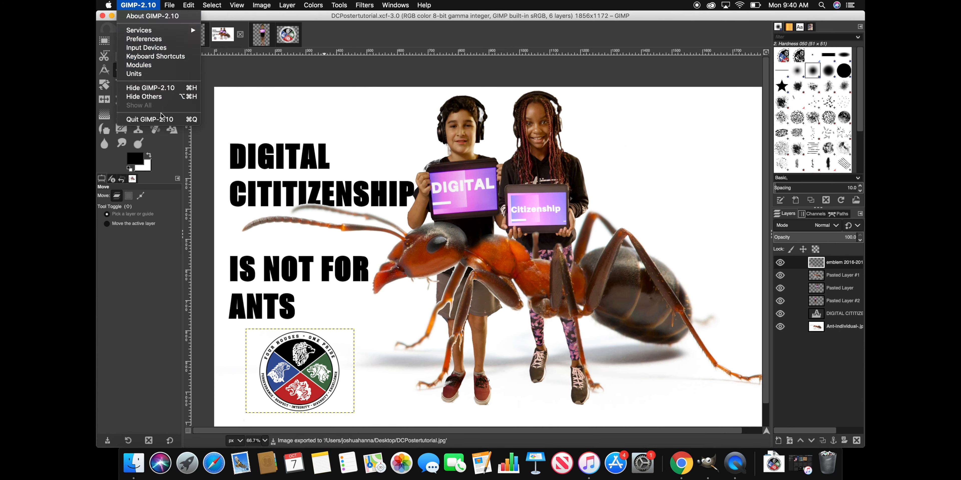
click(162, 121)
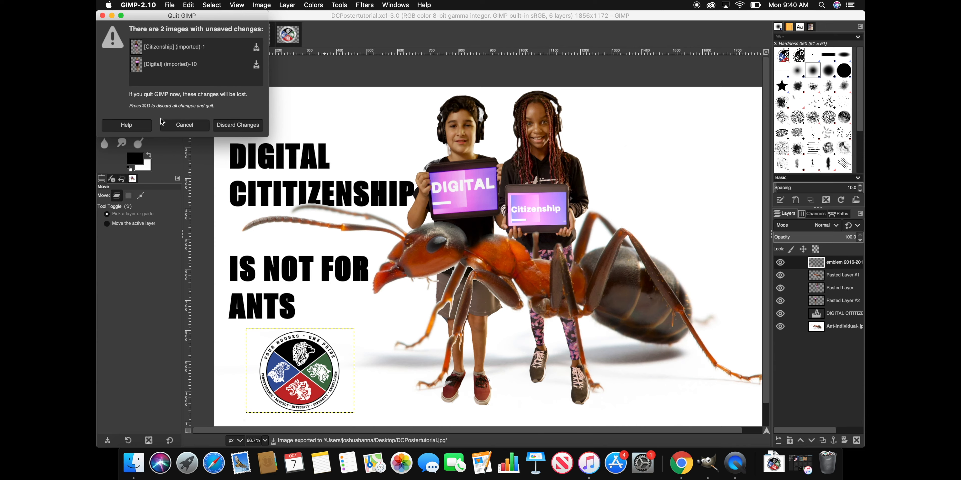
click(229, 129)
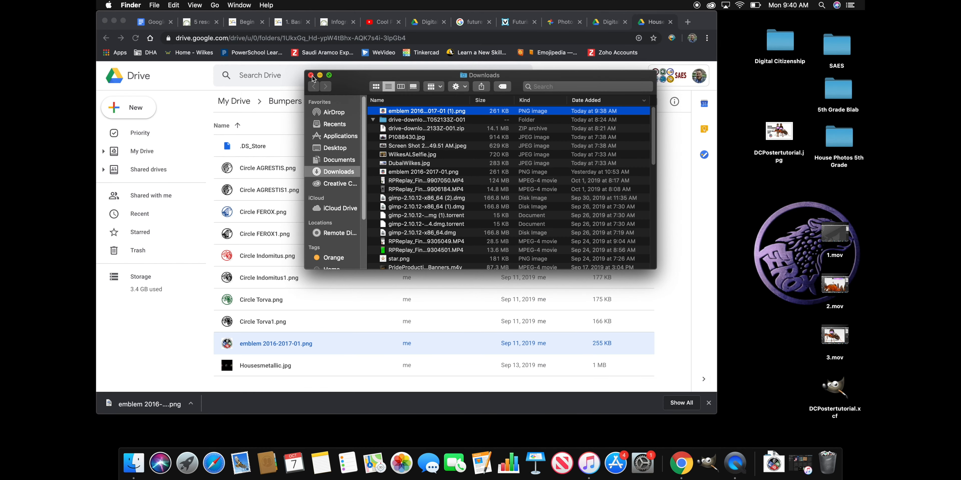
Step: Check the exported DCPostertutorial.jpg from the desktop in Preview, clearing away the Downloads, preview and browser windows
click(311, 75)
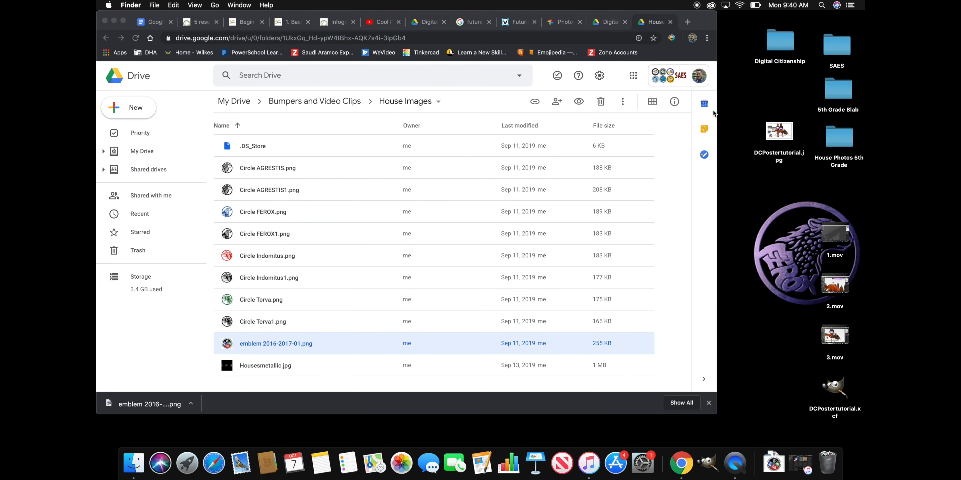
double_click(780, 134)
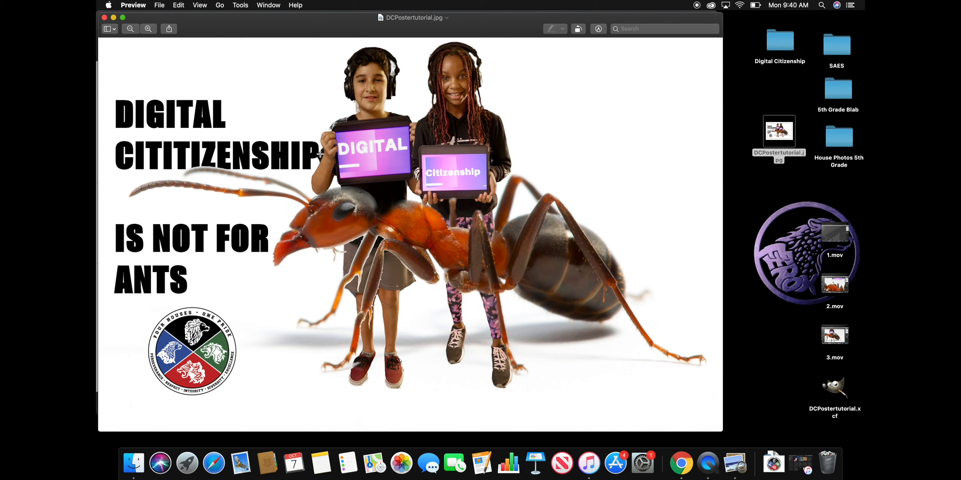
click(105, 17)
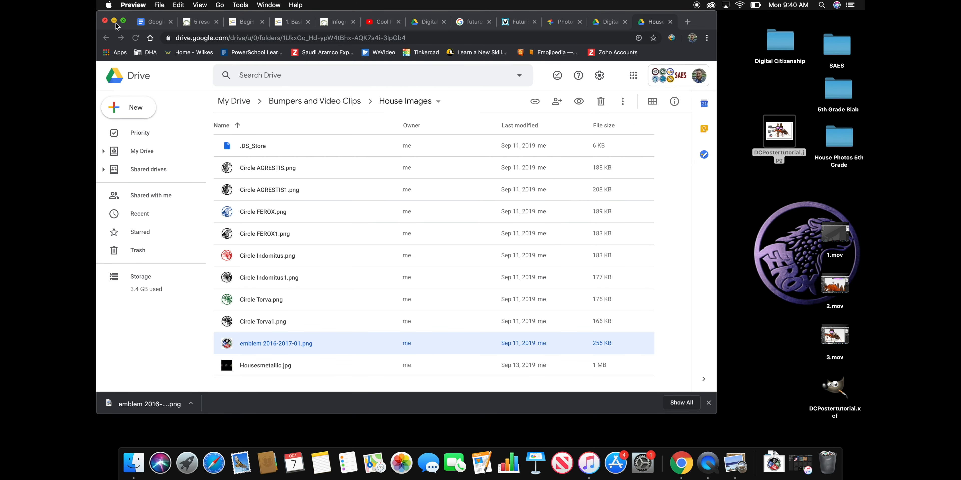
click(105, 21)
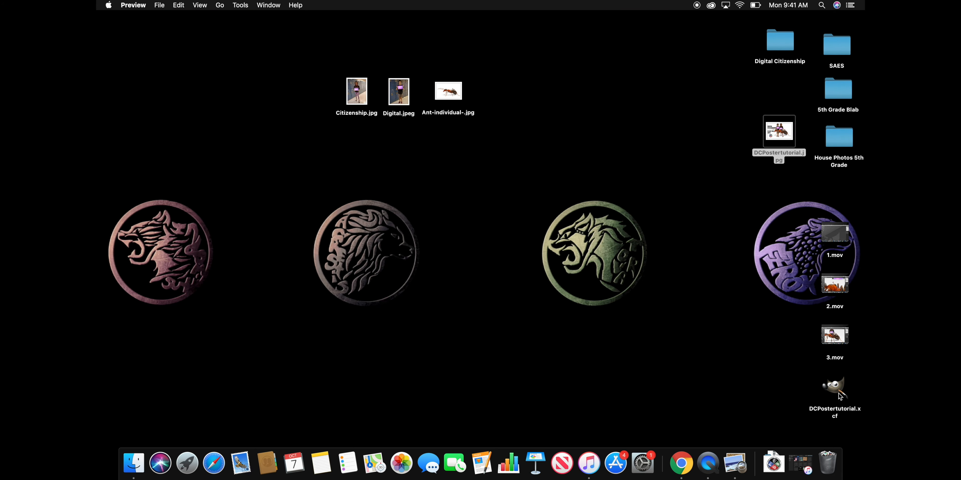
Step: Reopen DCPostertutorial.xcf in GIMP to check that its layers remain editable, and quit the program
double_click(831, 392)
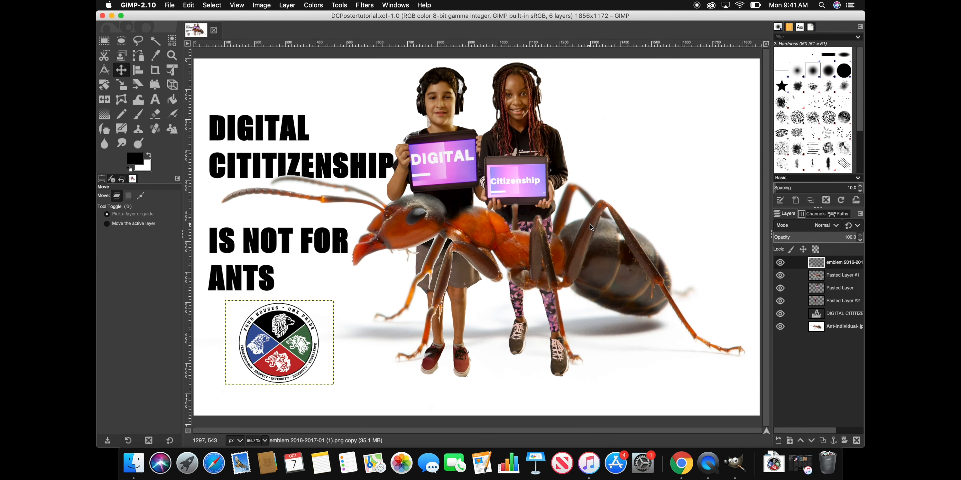
click(124, 5)
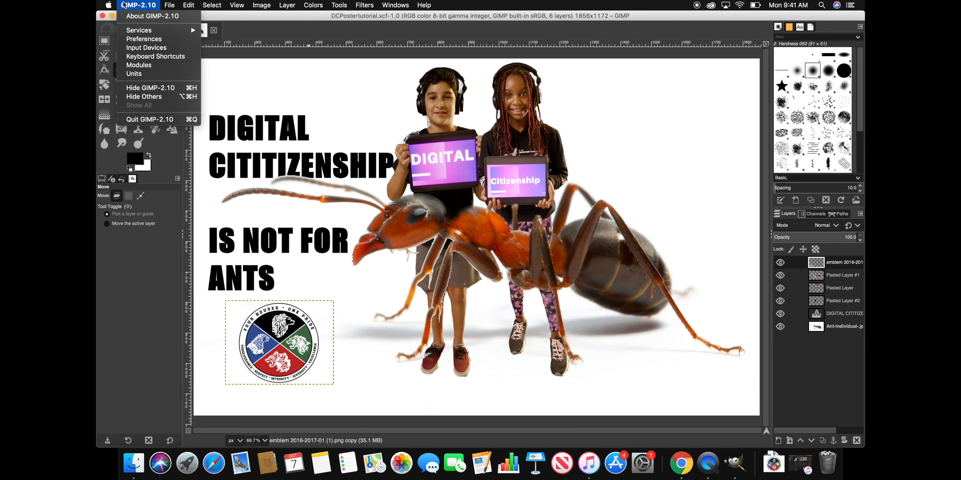
click(126, 119)
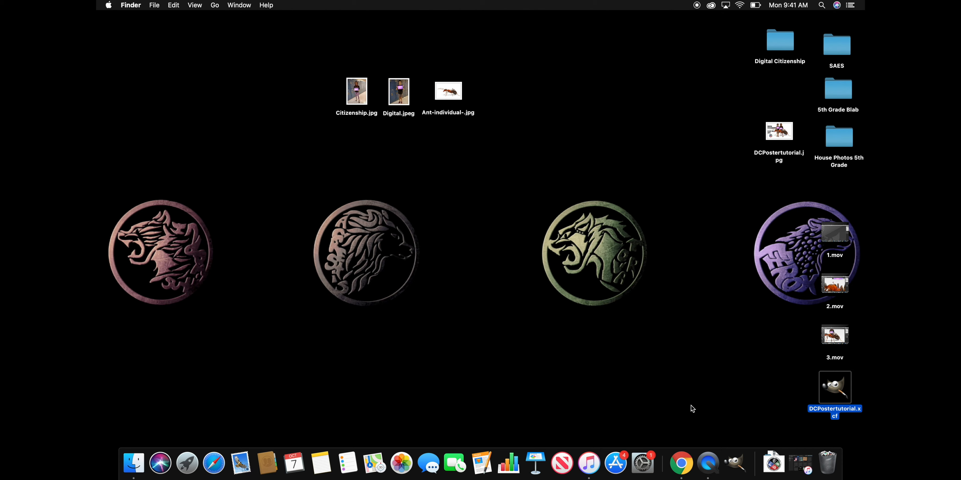
Step: Open the Digital Citizenship folder on the desktop and view the example poster DC1.jpg
click(776, 35)
double_click(776, 35)
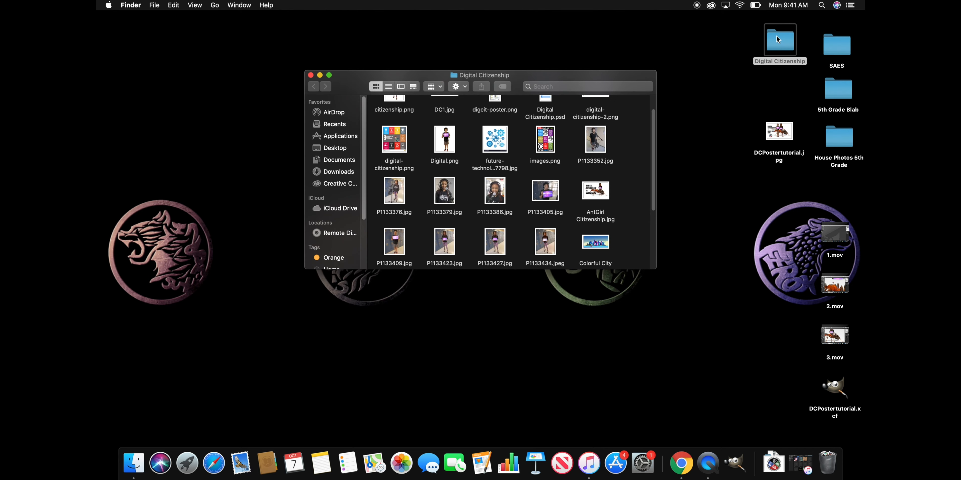
scroll(618, 144, up, 1)
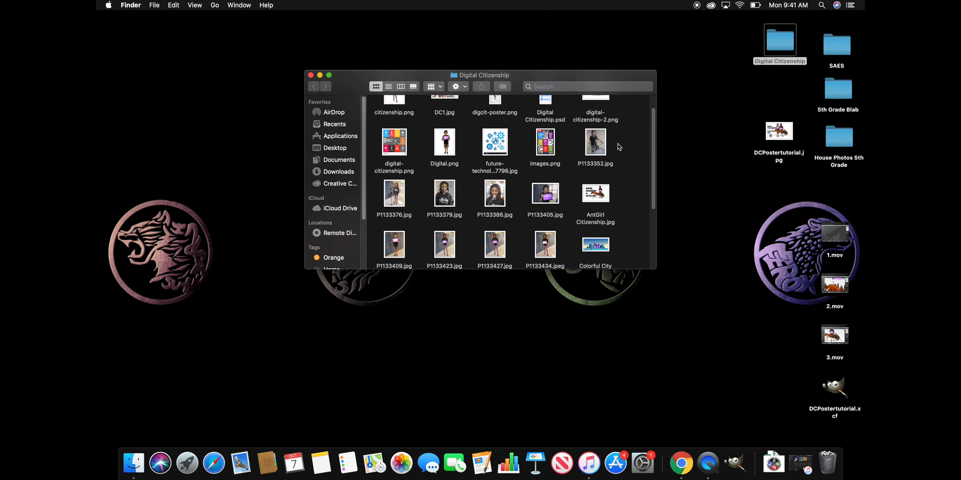
scroll(618, 136, up, 3)
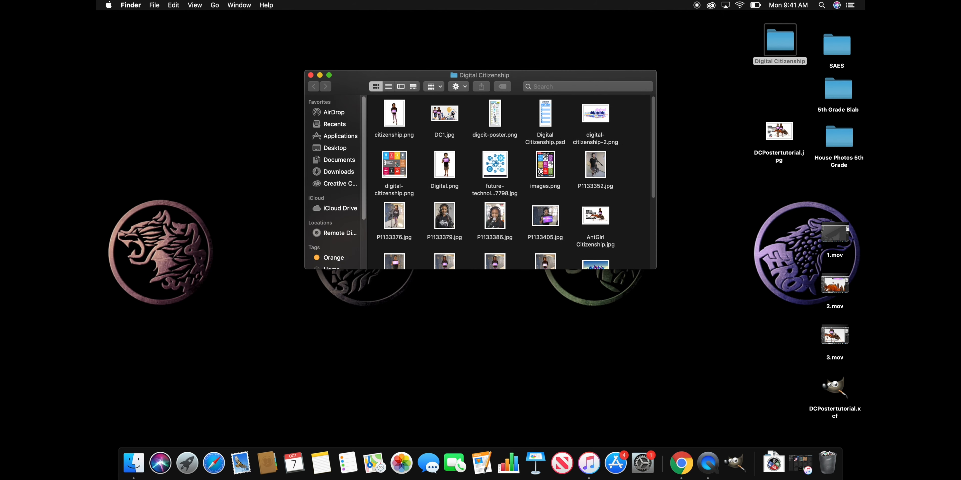
double_click(452, 113)
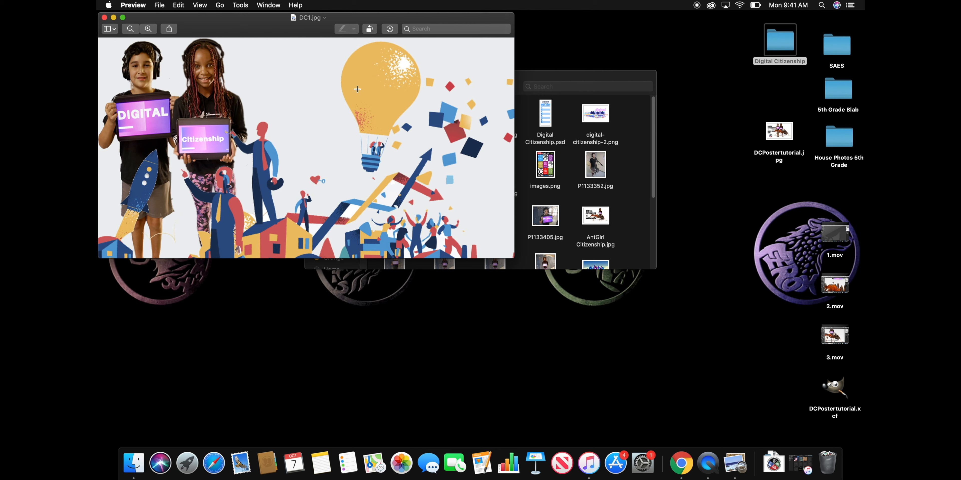
Step: Find the example poster "Think before you post.png" in the Digital Citizenship folder and open it
click(565, 77)
scroll(423, 157, down, 2)
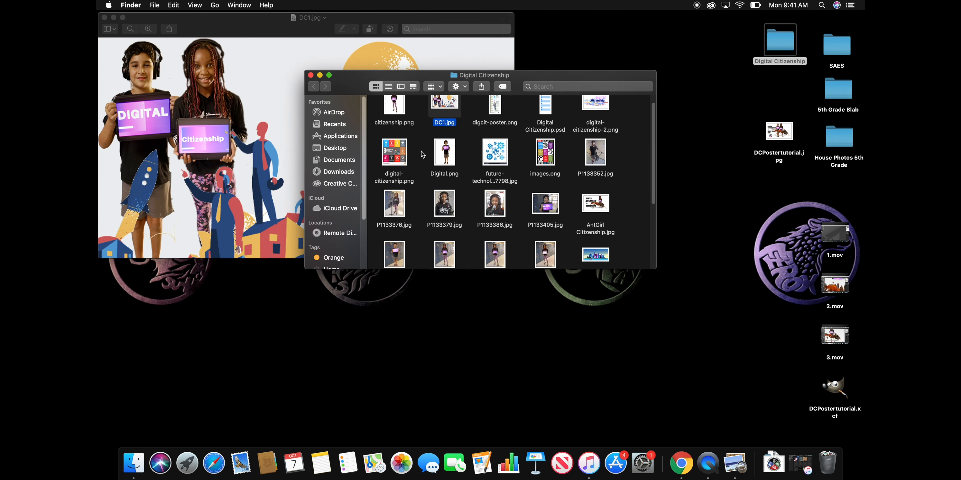
scroll(422, 157, down, 6)
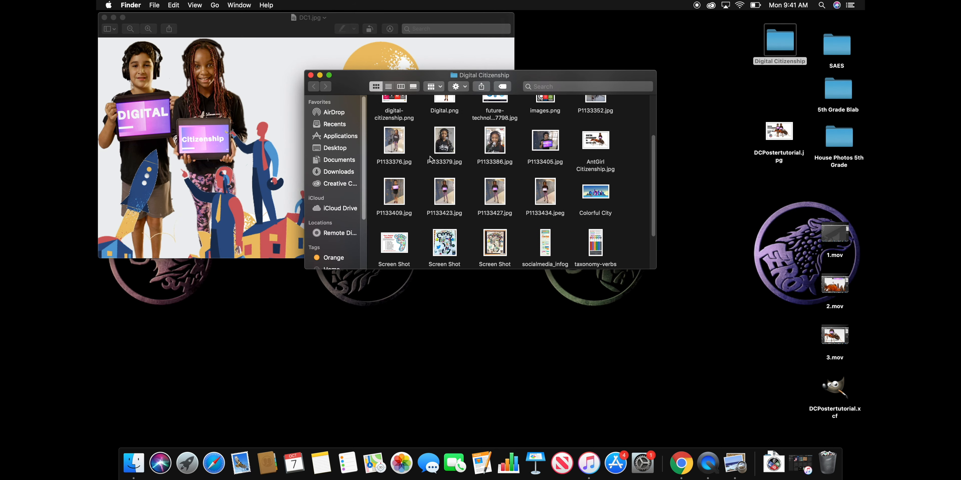
click(392, 237)
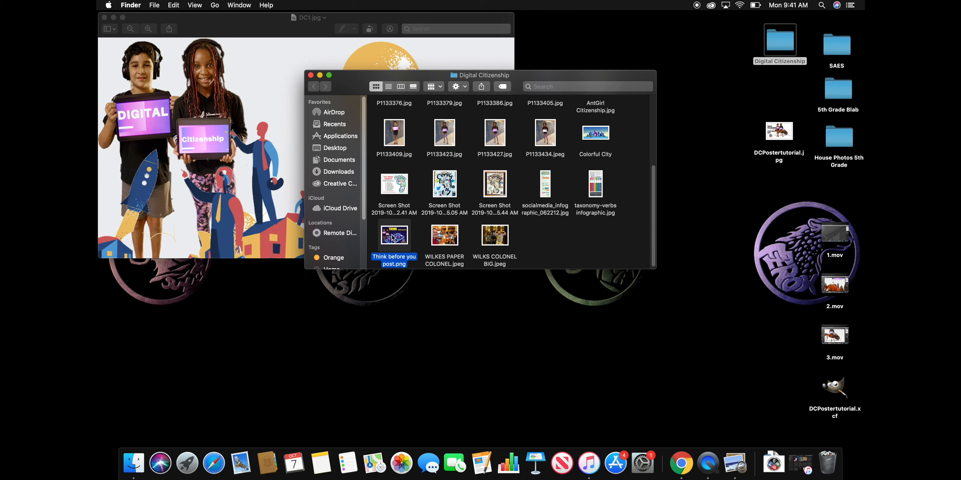
double_click(392, 236)
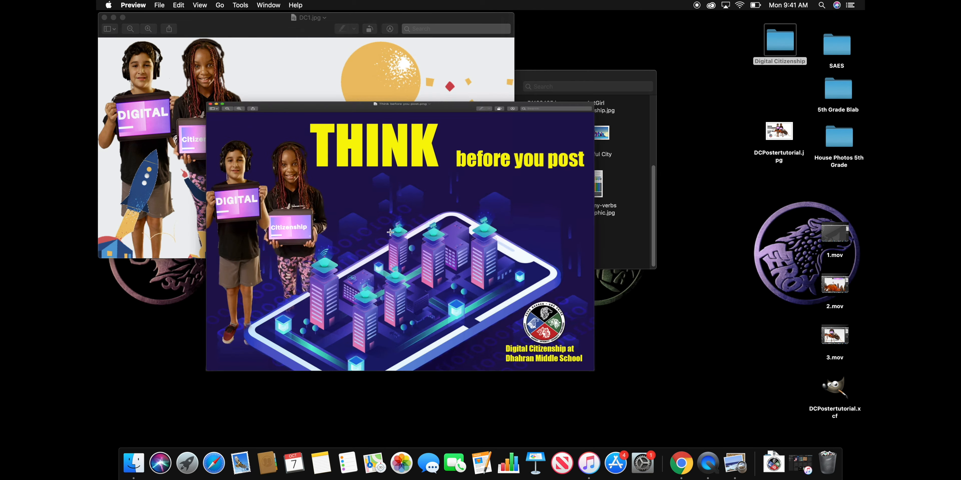
Step: Compare the enlarged "Think before you post" poster with DC1.jpg, and close both previews
drag(347, 30, 512, 19)
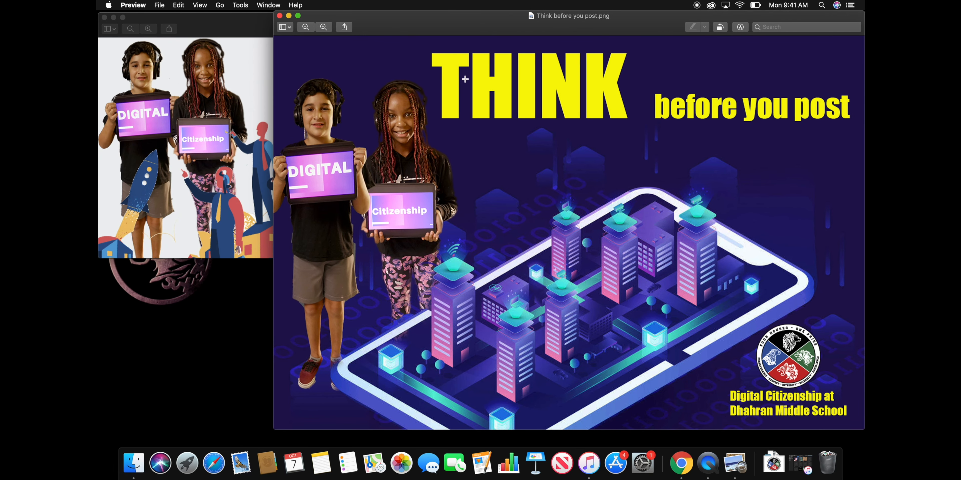
click(233, 127)
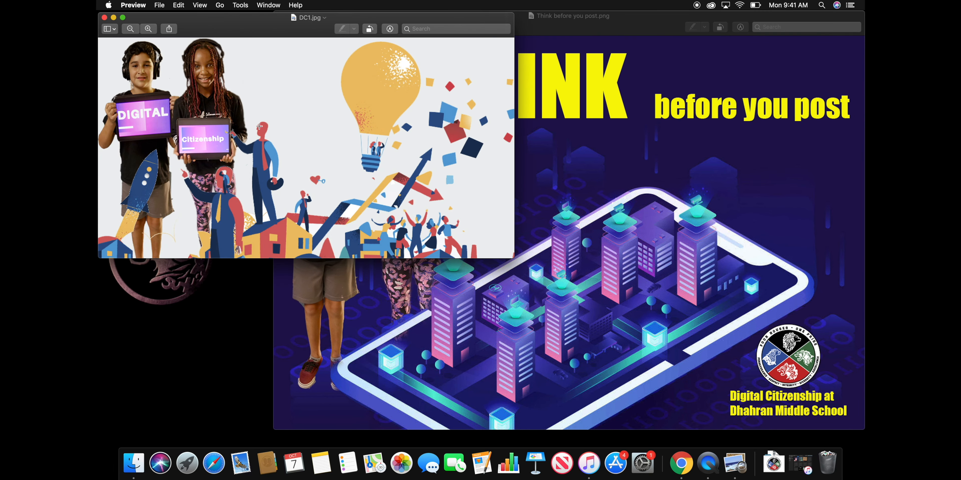
click(738, 149)
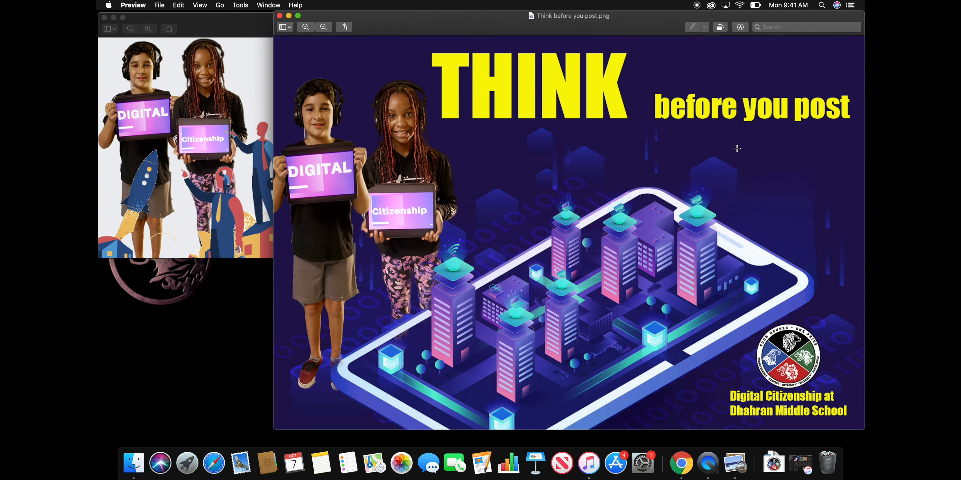
click(288, 15)
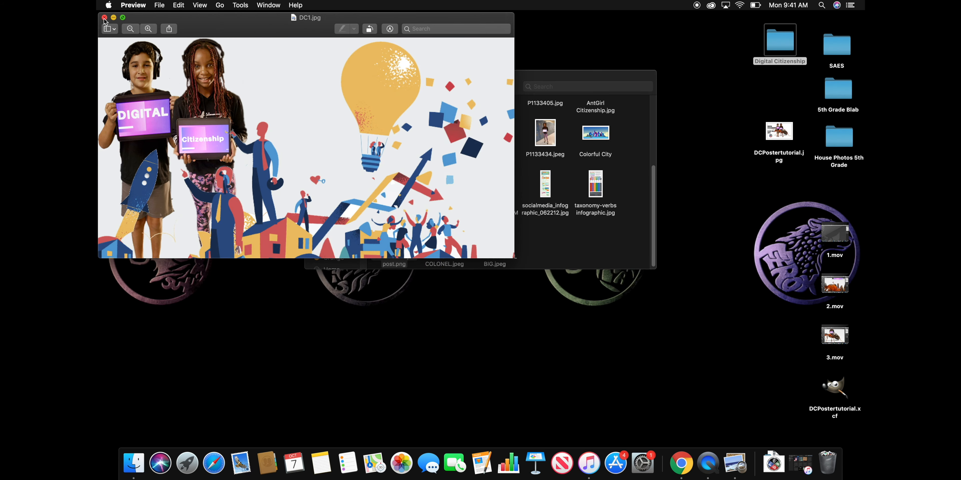
click(105, 17)
Step: View the photos WILKES PAPER COLONEL.jpeg and WILKS COLONEL BIG.jpeg from the Digital Citizenship folder
double_click(445, 235)
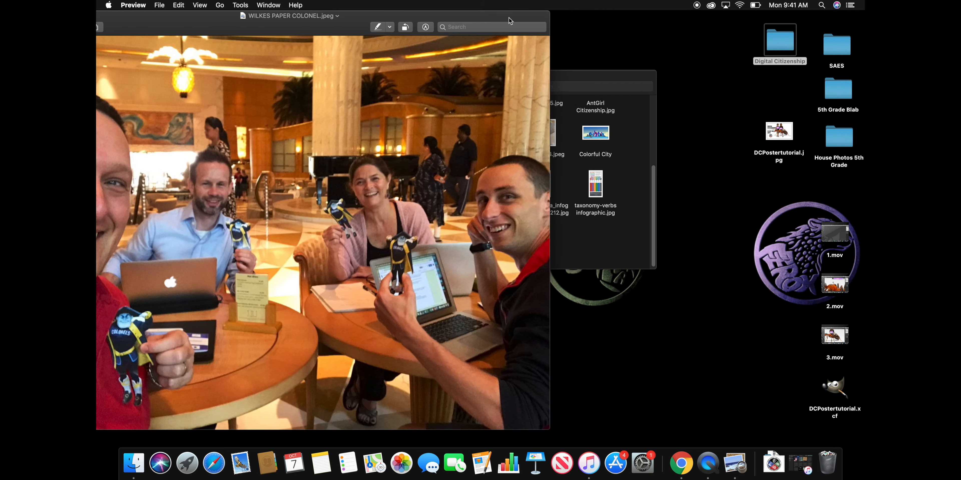
click(600, 73)
click(492, 243)
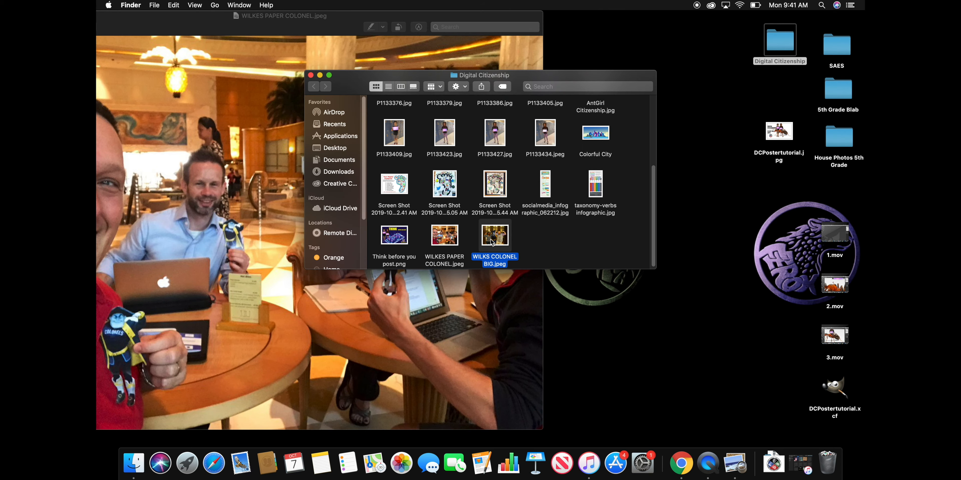
double_click(493, 242)
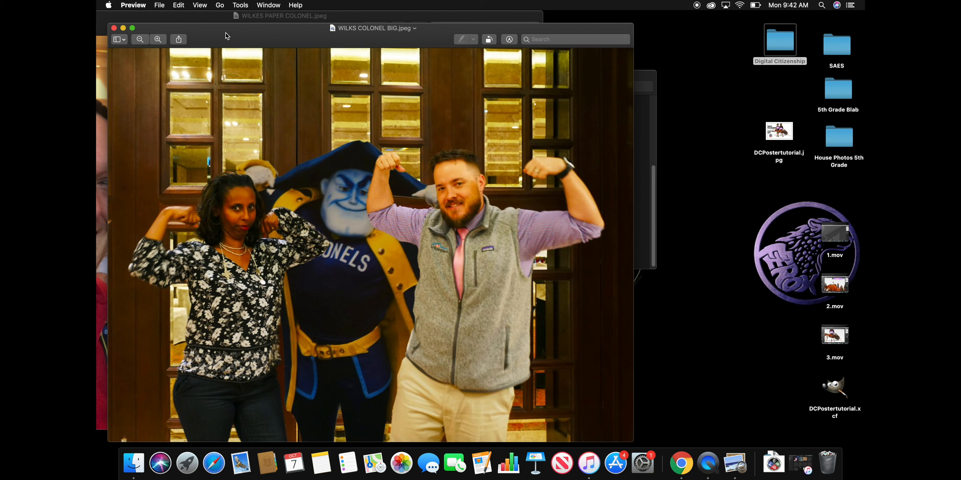
Step: Close both photo previews and the Digital Citizenship folder window
click(115, 28)
drag(126, 25, 293, 42)
click(192, 33)
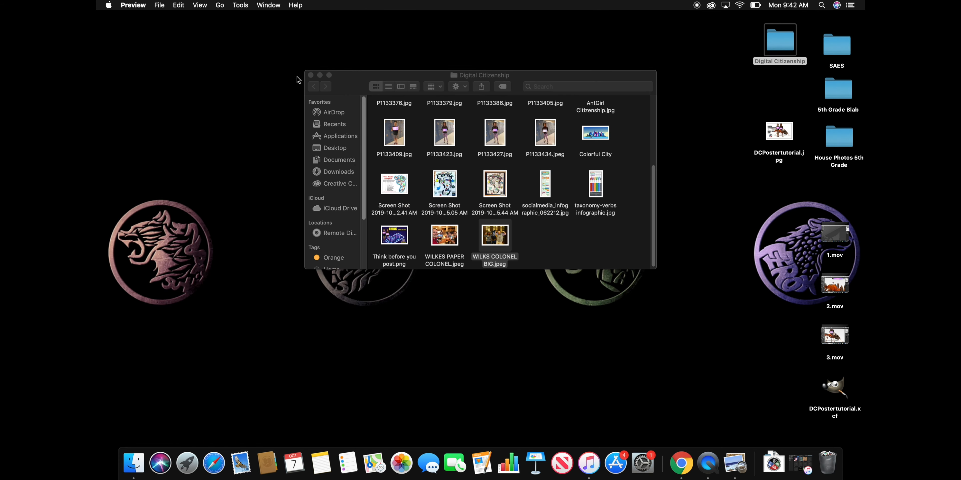
click(310, 75)
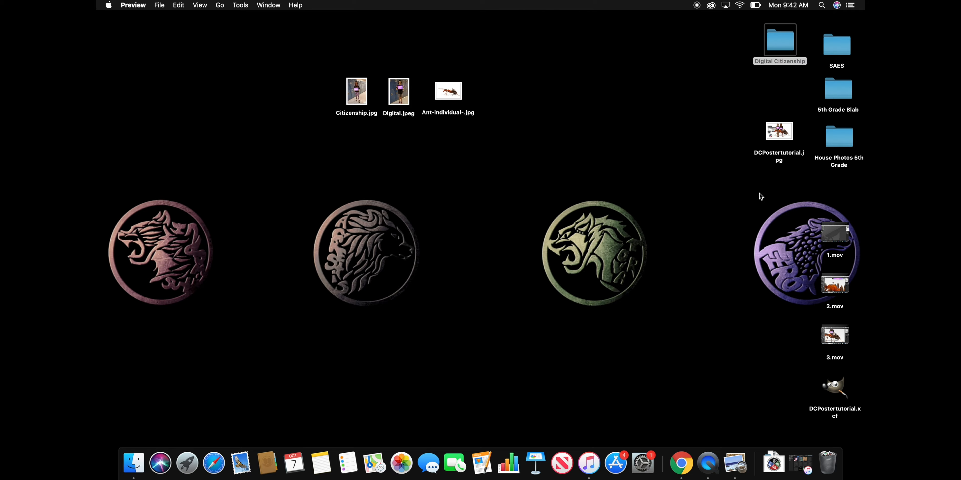
Step: Move Citizenship.jpg, Digital.jpeg and Ant-individual-.jpg from the desktop into the Digital Citizenship folder
drag(534, 85, 347, 77)
drag(357, 91, 774, 41)
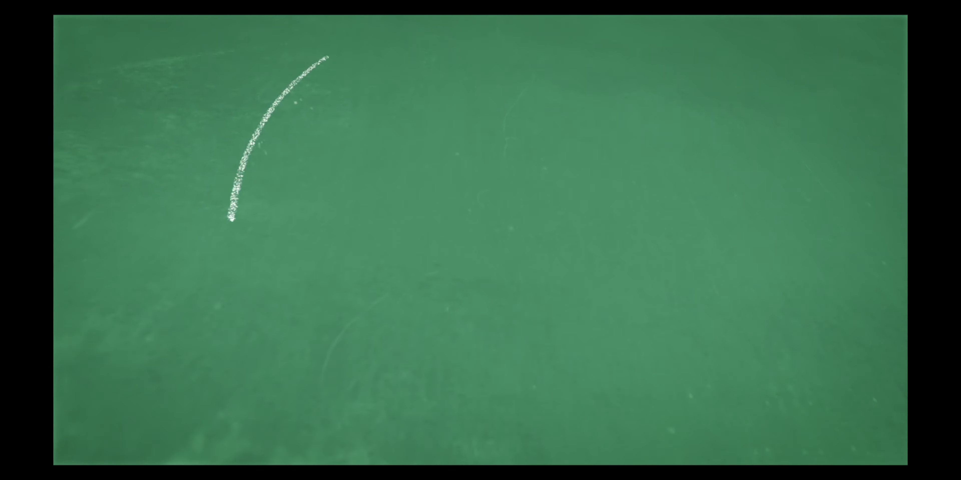